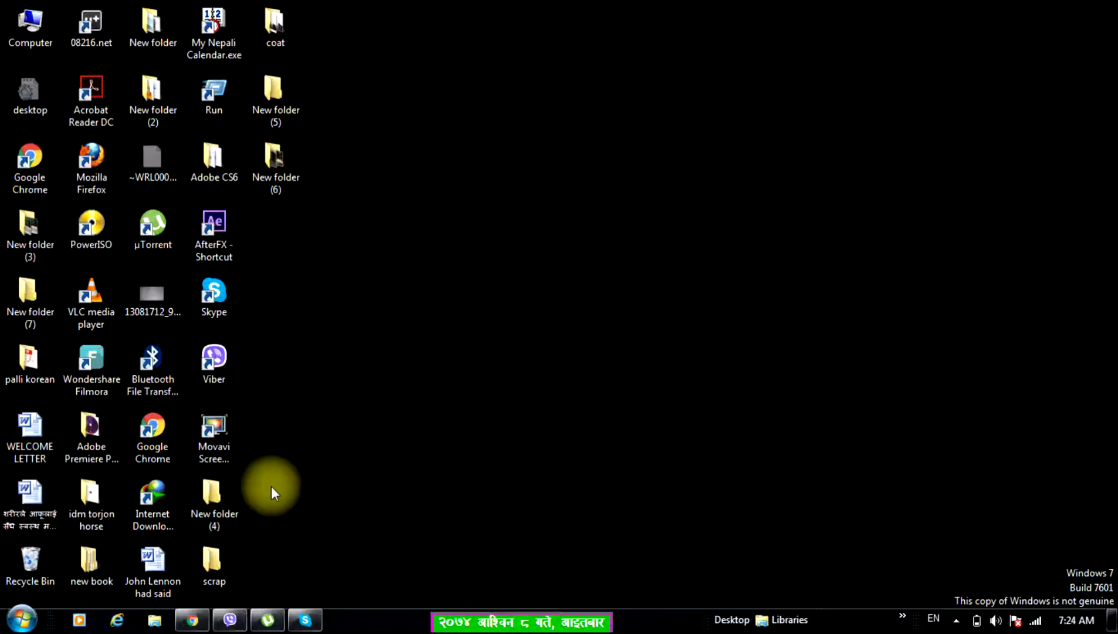
Launch Adobe Premiere Pro CS6 and start a new project from the welcome screen
{"action": "left_click", "coordinate": [22, 619]}
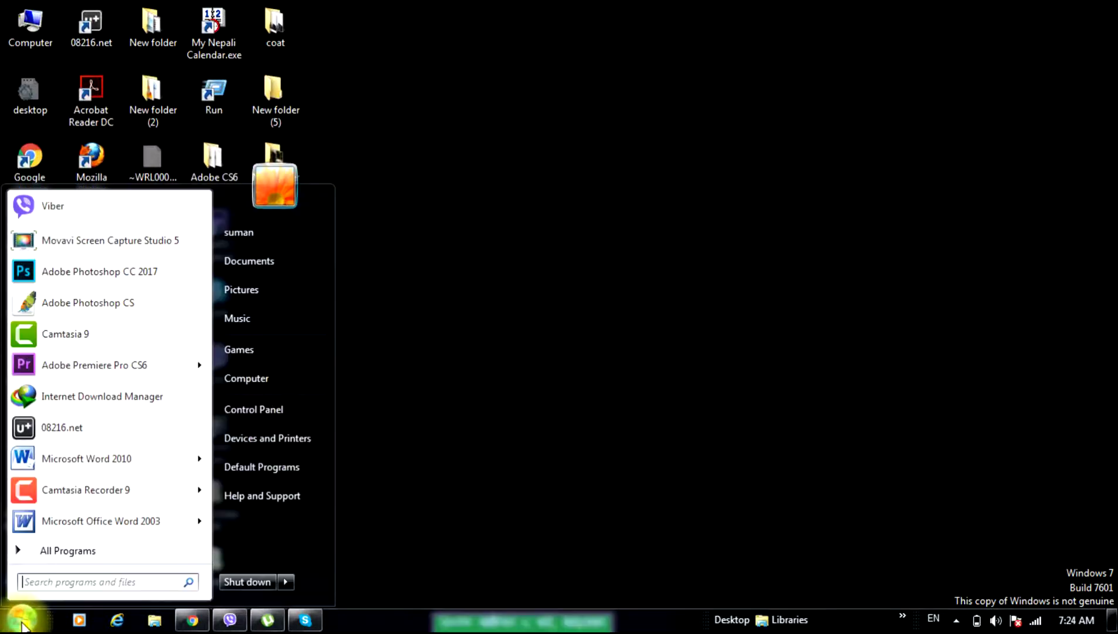
{"action": "left_click", "coordinate": [80, 365]}
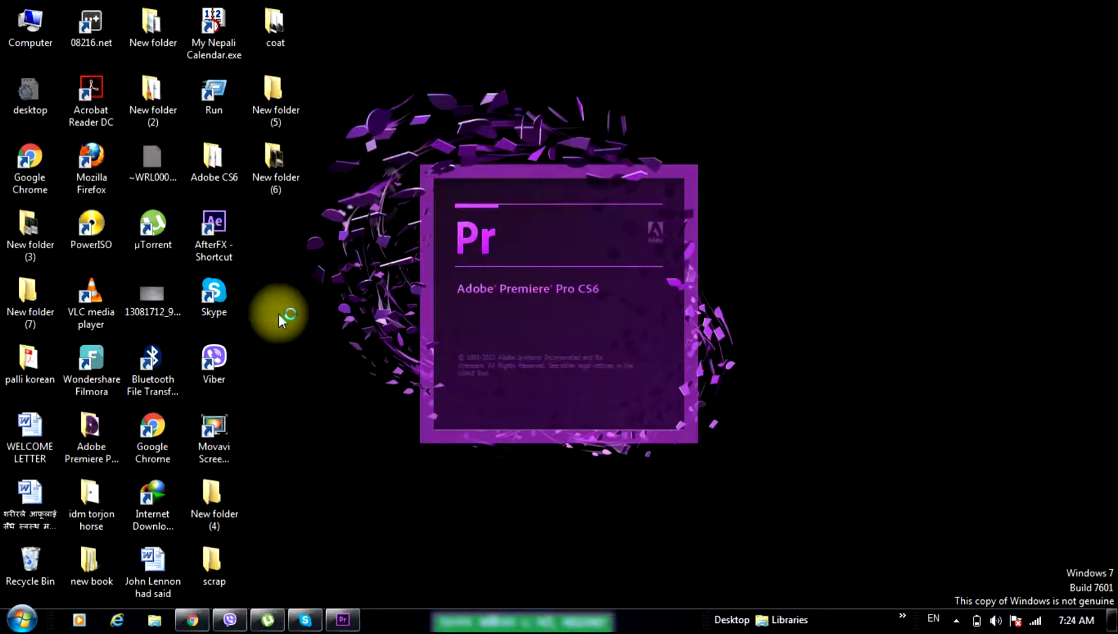
{"action": "right_click", "coordinate": [913, 191]}
{"action": "left_click", "coordinate": [936, 231]}
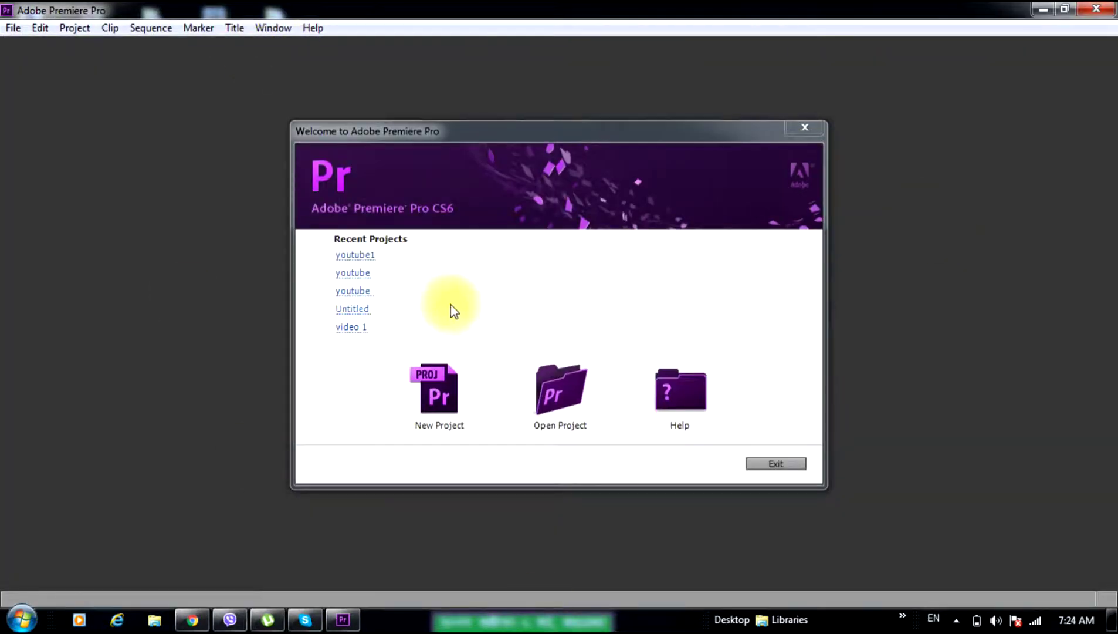
{"action": "left_click", "coordinate": [429, 396]}
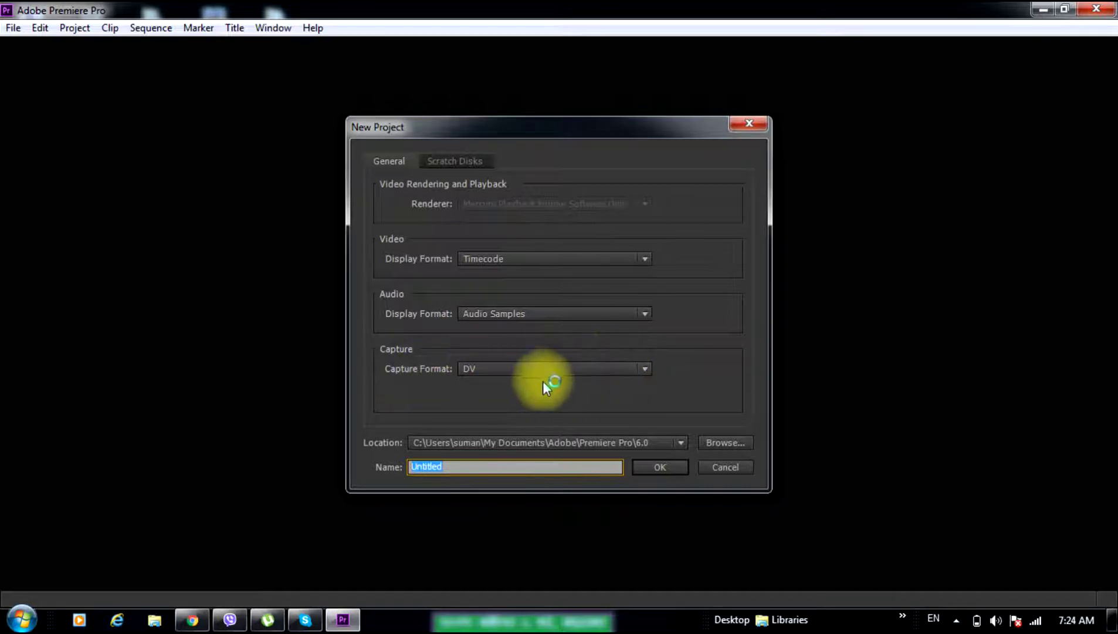
Keep DV as the capture format and create the project, naming it with the creator's first name followed by "youtube"
{"action": "left_click", "coordinate": [644, 372]}
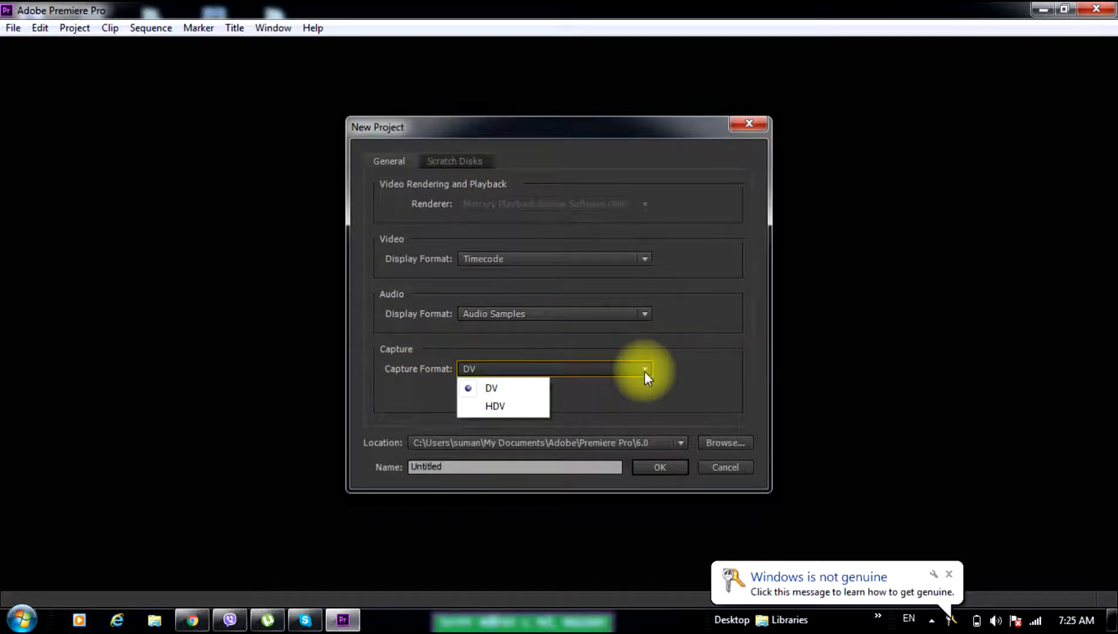
{"action": "left_click", "coordinate": [644, 370]}
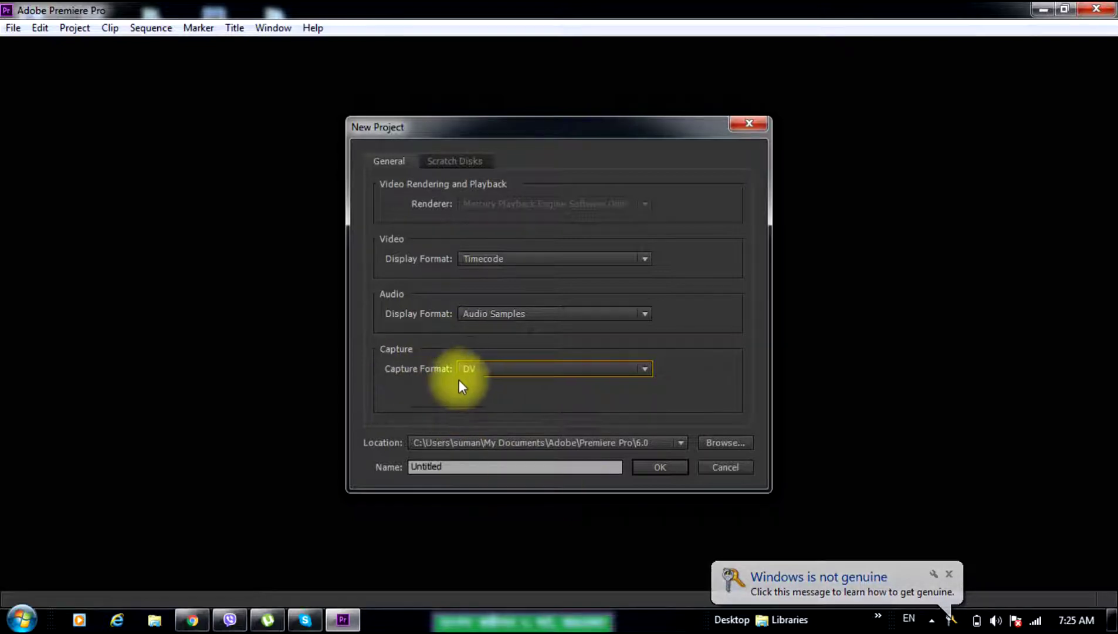
{"action": "double_click", "coordinate": [431, 466]}
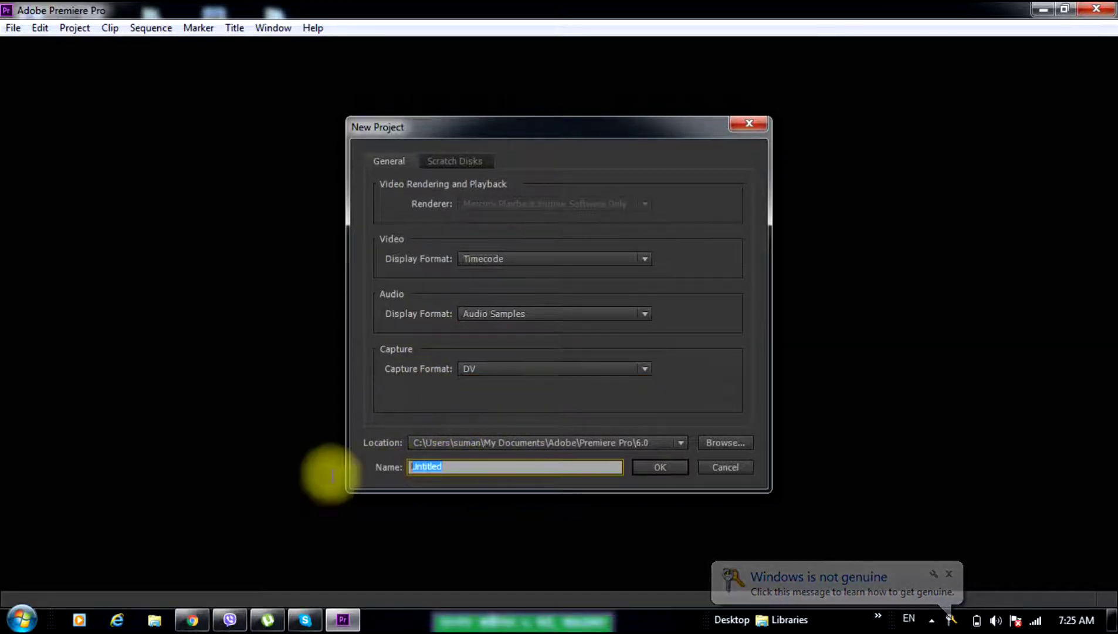
{"action": "type", "text": "sum"}
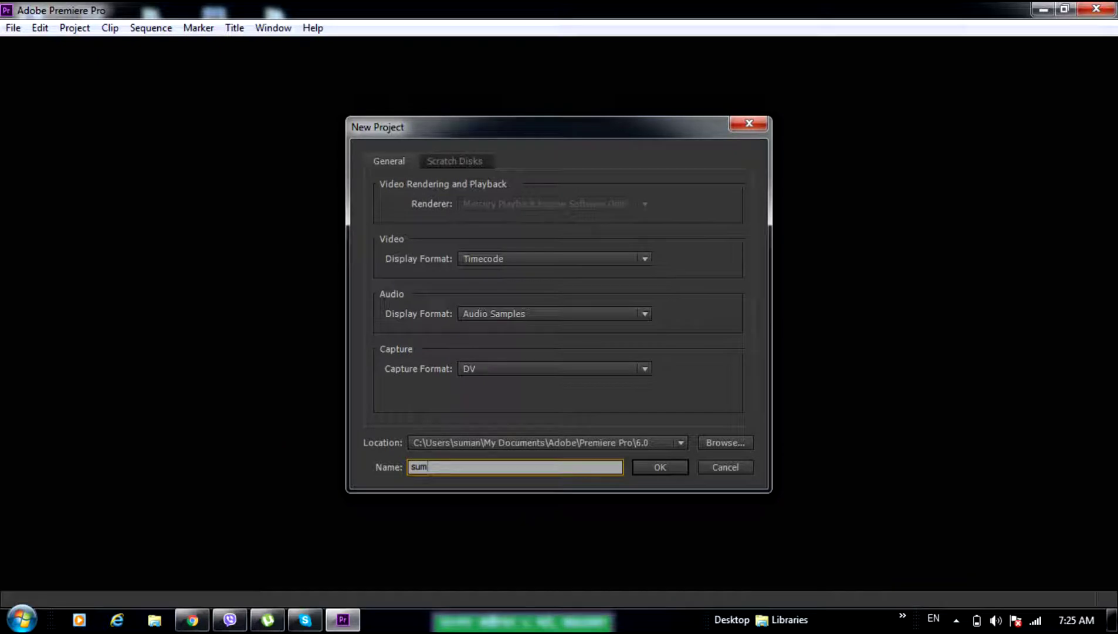
{"action": "type", "text": "an youtube"}
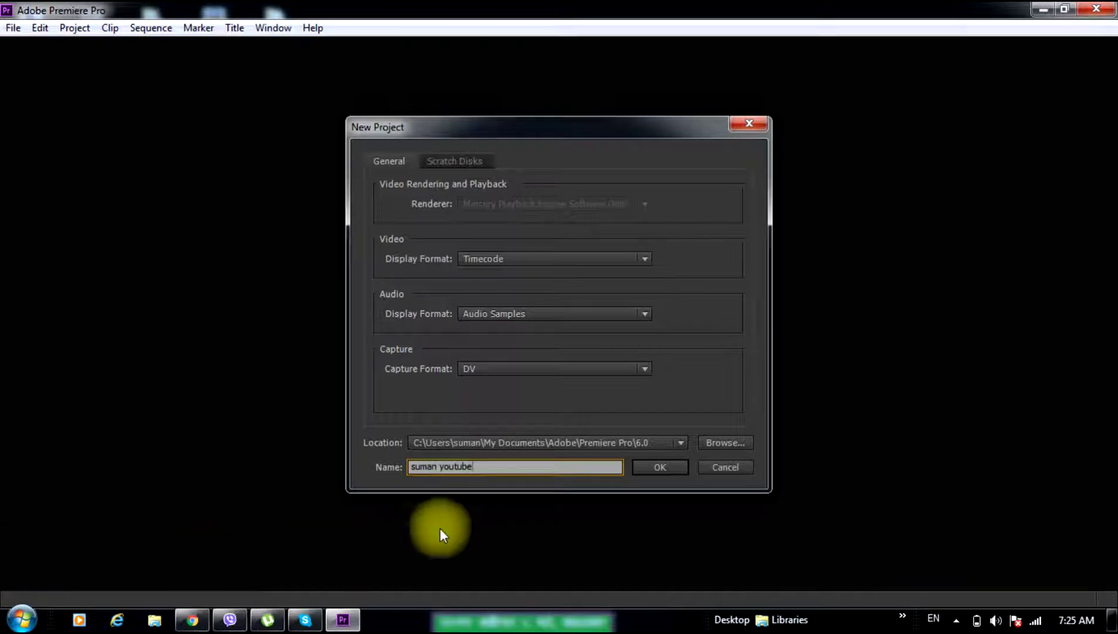
{"action": "left_click", "coordinate": [655, 470]}
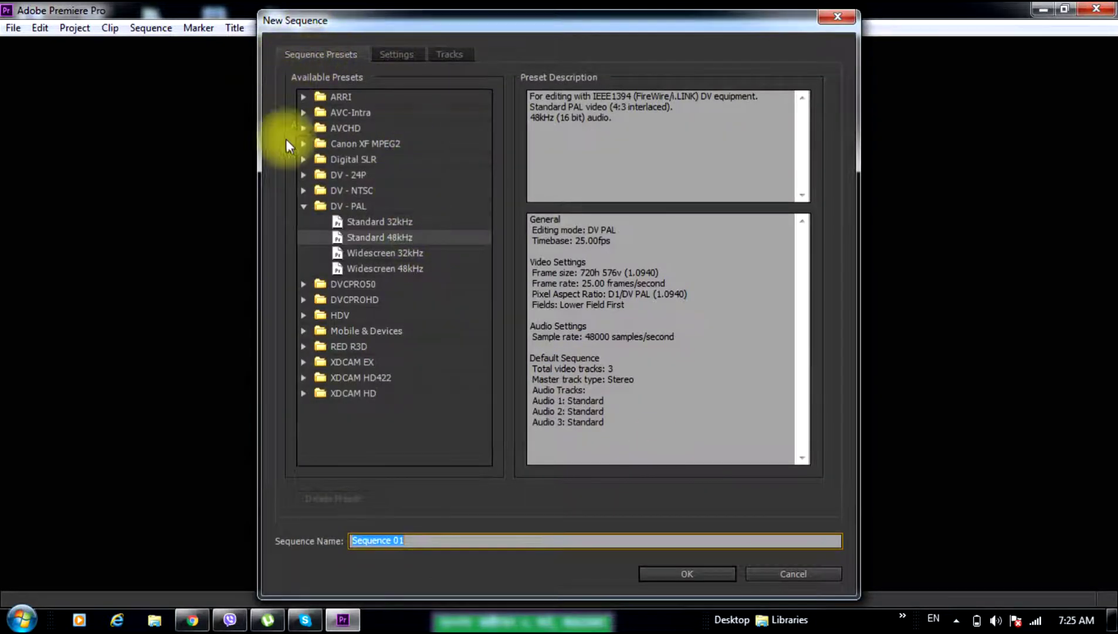
Create Sequence 01 from the DV - PAL Standard 48kHz preset
{"action": "left_click", "coordinate": [304, 206]}
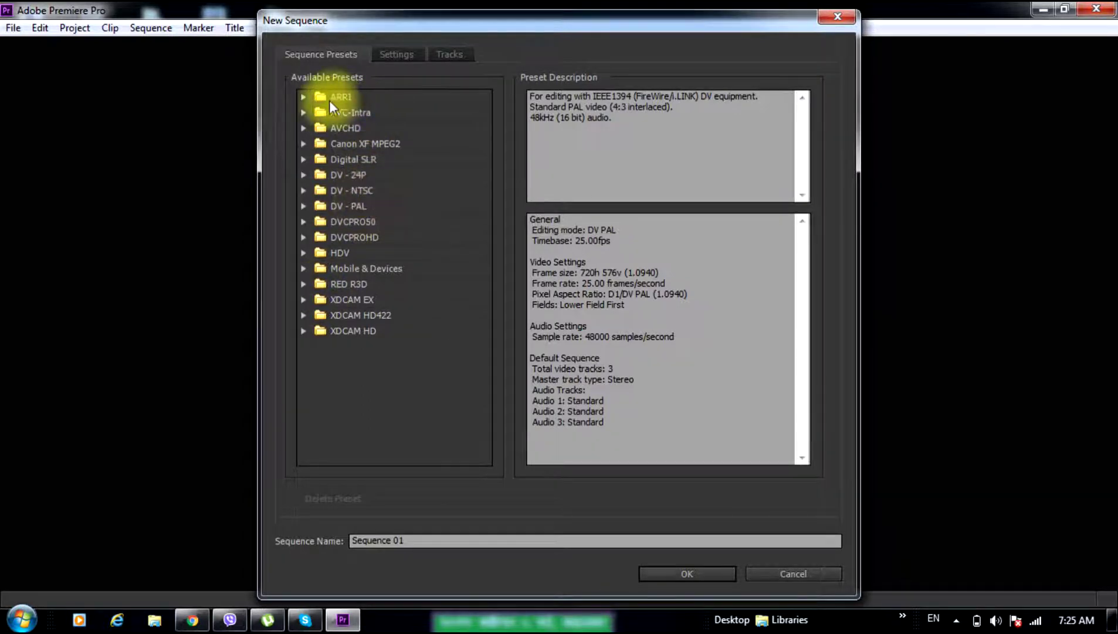
{"action": "left_click", "coordinate": [301, 204]}
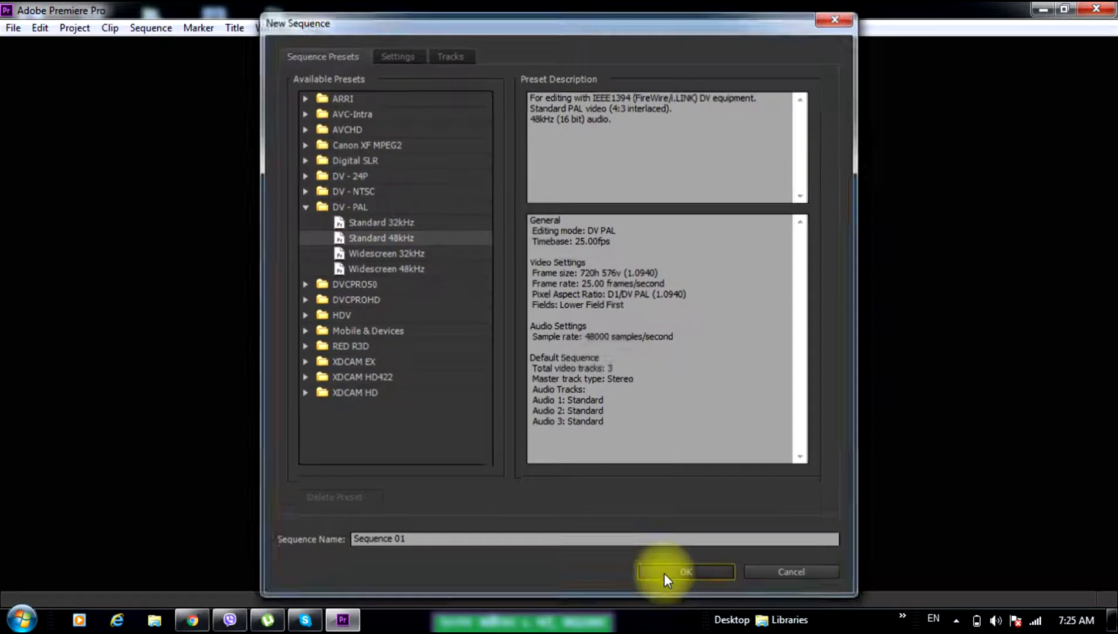
{"action": "left_click", "coordinate": [664, 572]}
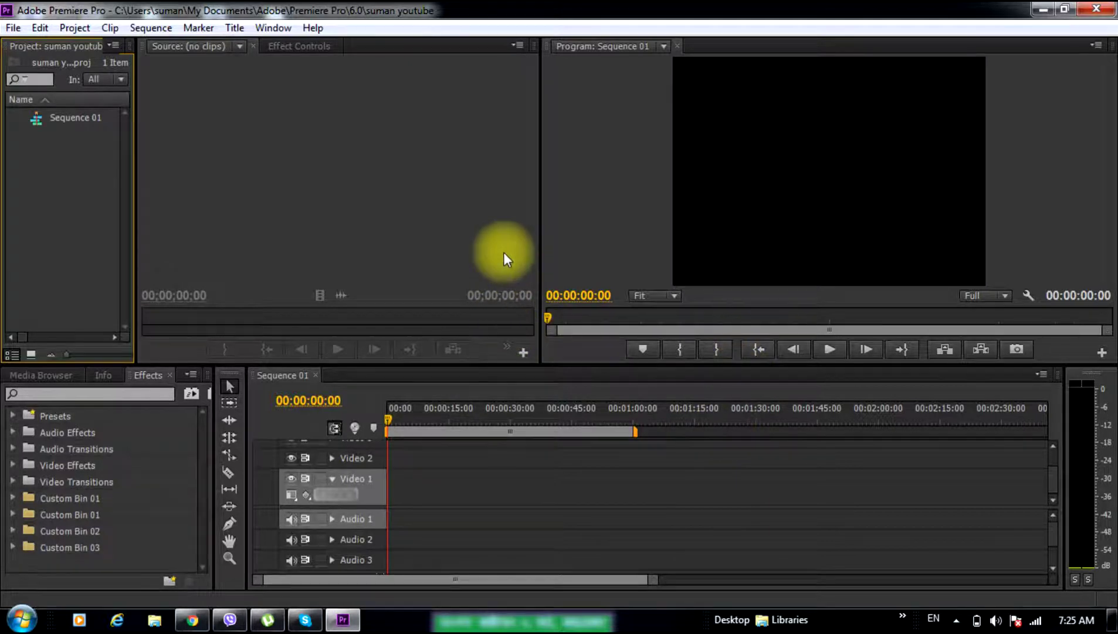
Look over the Source and Program monitors, the effects list, the sequence info and the project contents
{"action": "left_click", "coordinate": [490, 226]}
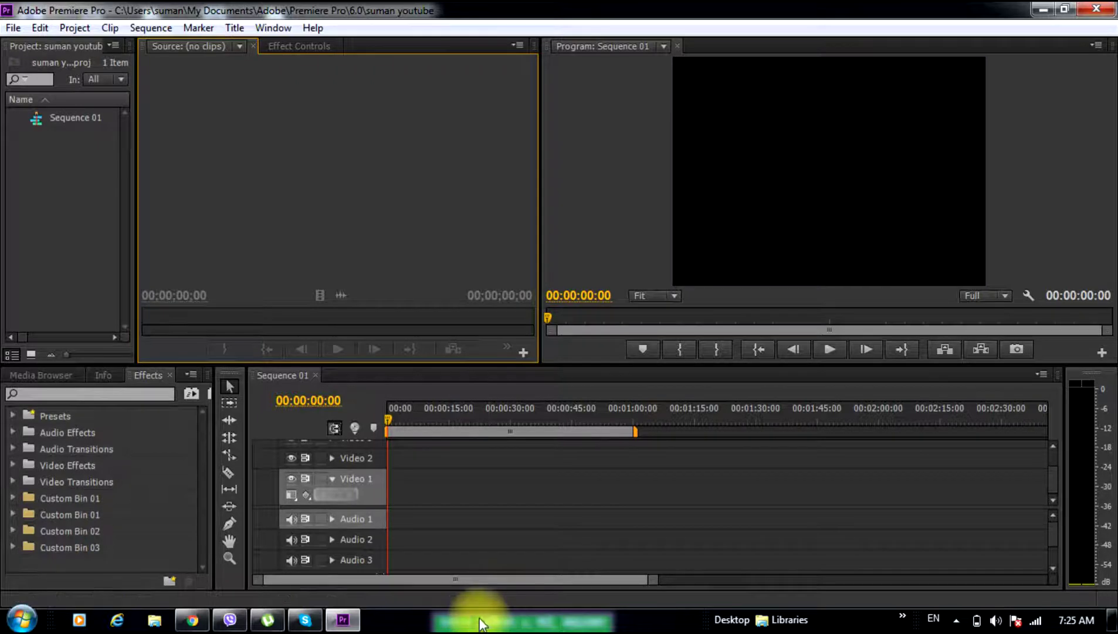
{"action": "left_click", "coordinate": [765, 155]}
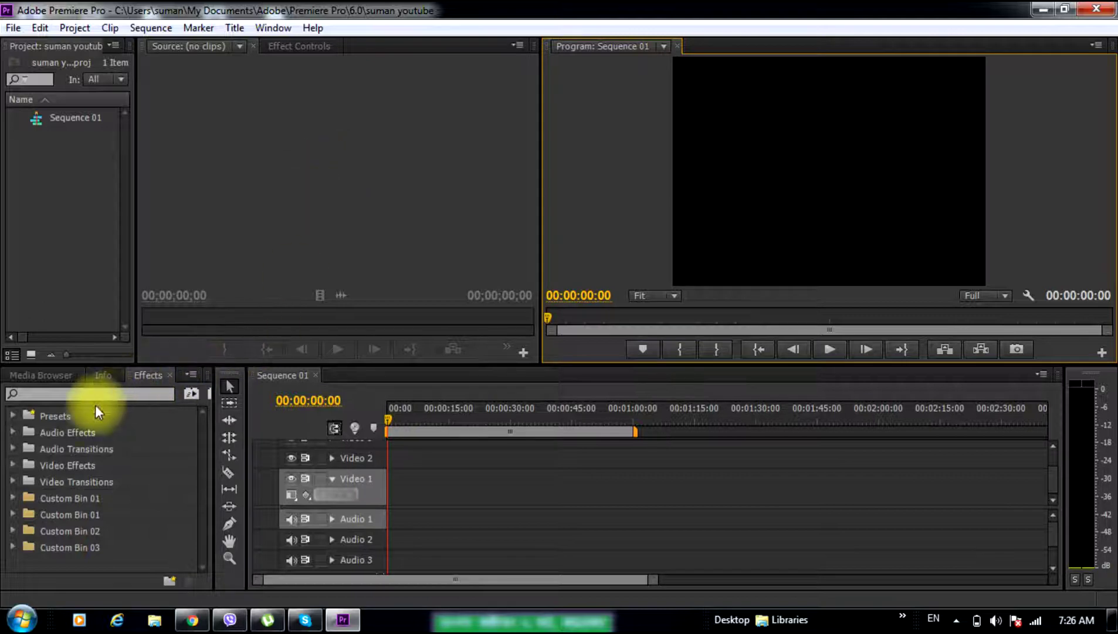
{"action": "left_click", "coordinate": [135, 377]}
{"action": "left_click", "coordinate": [110, 371]}
{"action": "left_click", "coordinate": [150, 375]}
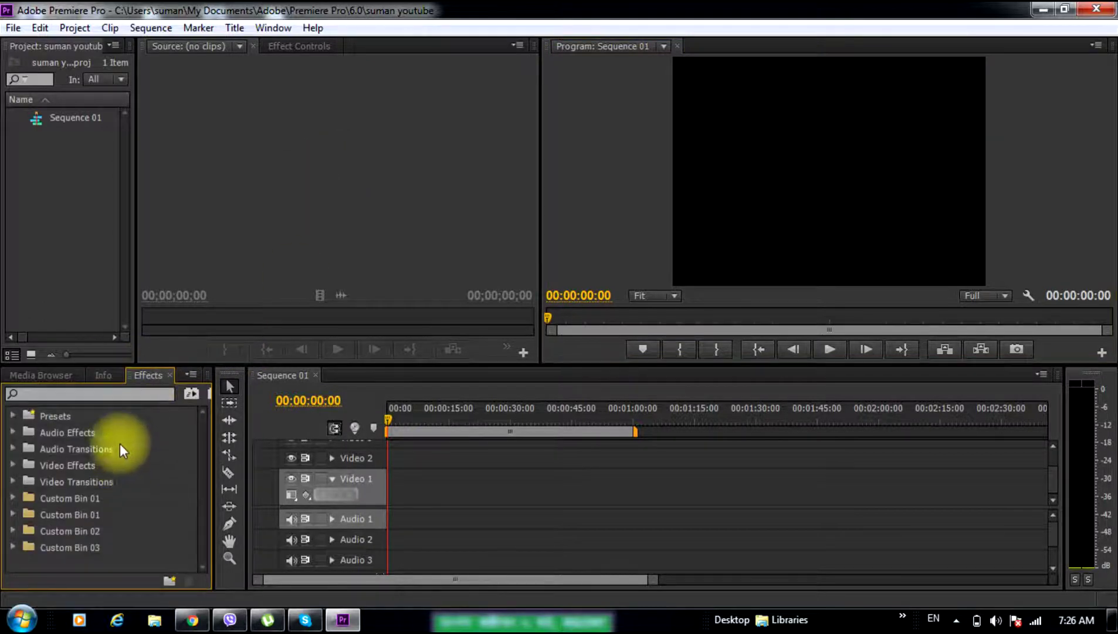
{"action": "left_click", "coordinate": [101, 375]}
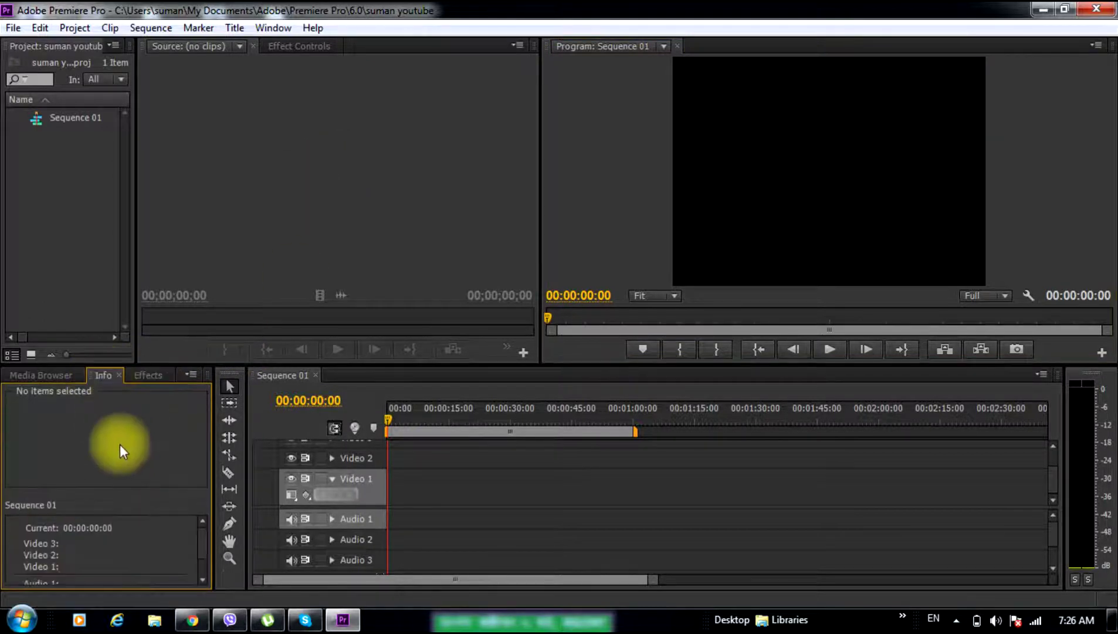
{"action": "left_click", "coordinate": [150, 376]}
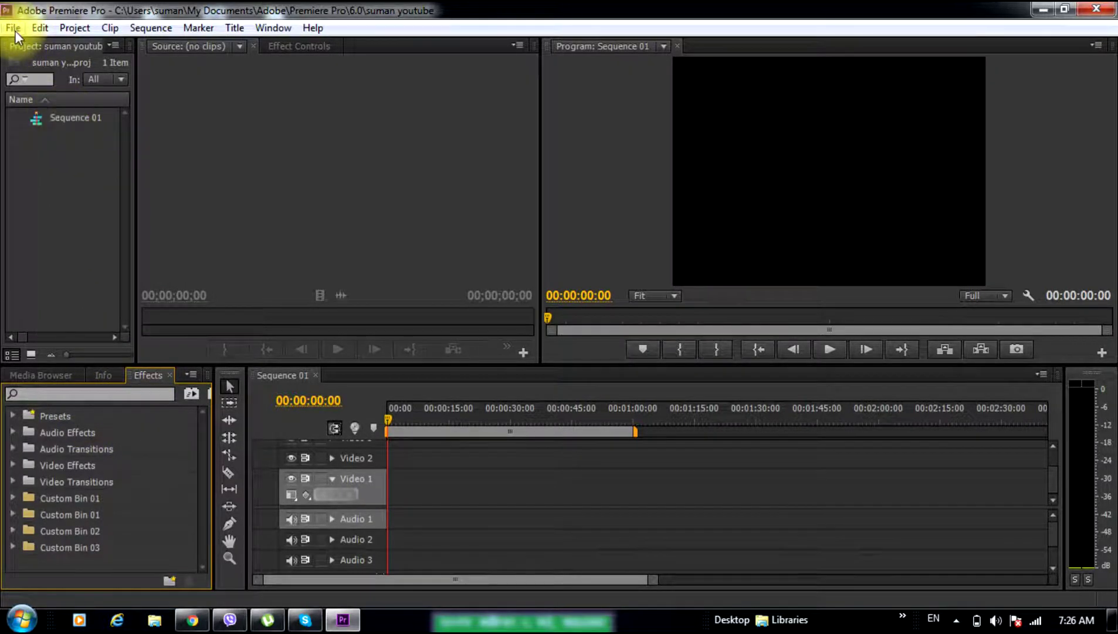
{"action": "left_click", "coordinate": [65, 215]}
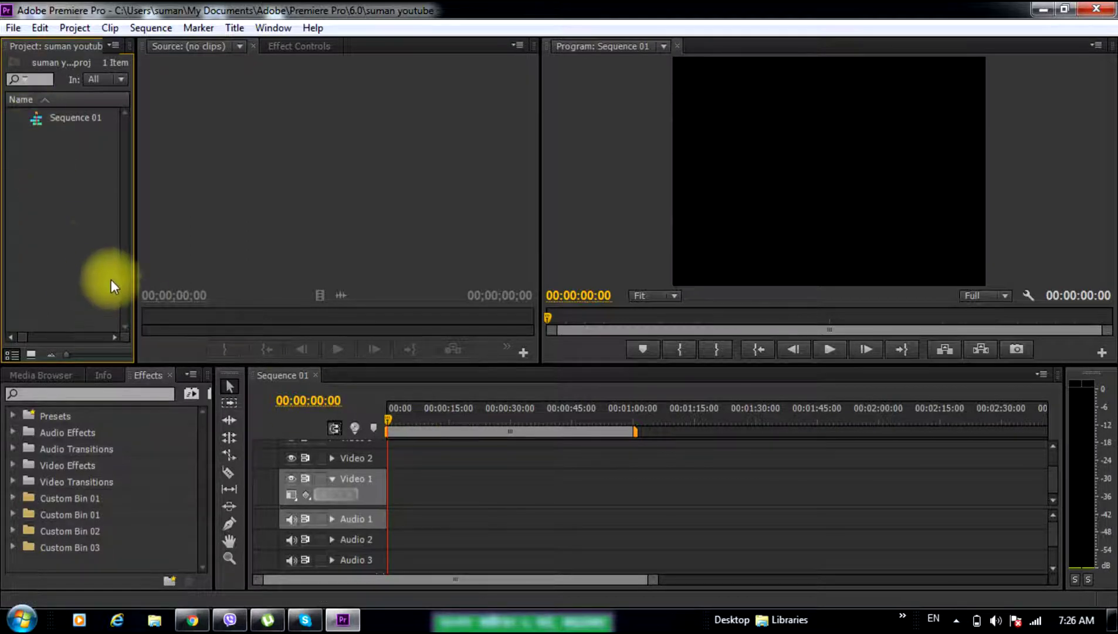
Import the video clips 00000 and 00086 from New folder (6) into the project
{"action": "left_click", "coordinate": [14, 30]}
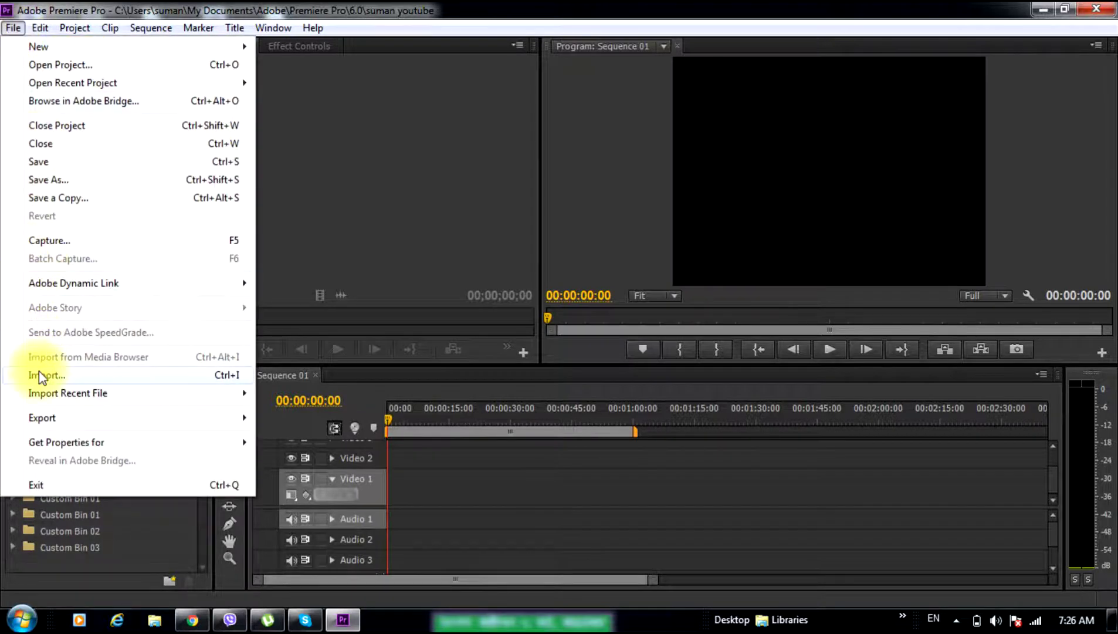
{"action": "left_click", "coordinate": [453, 88]}
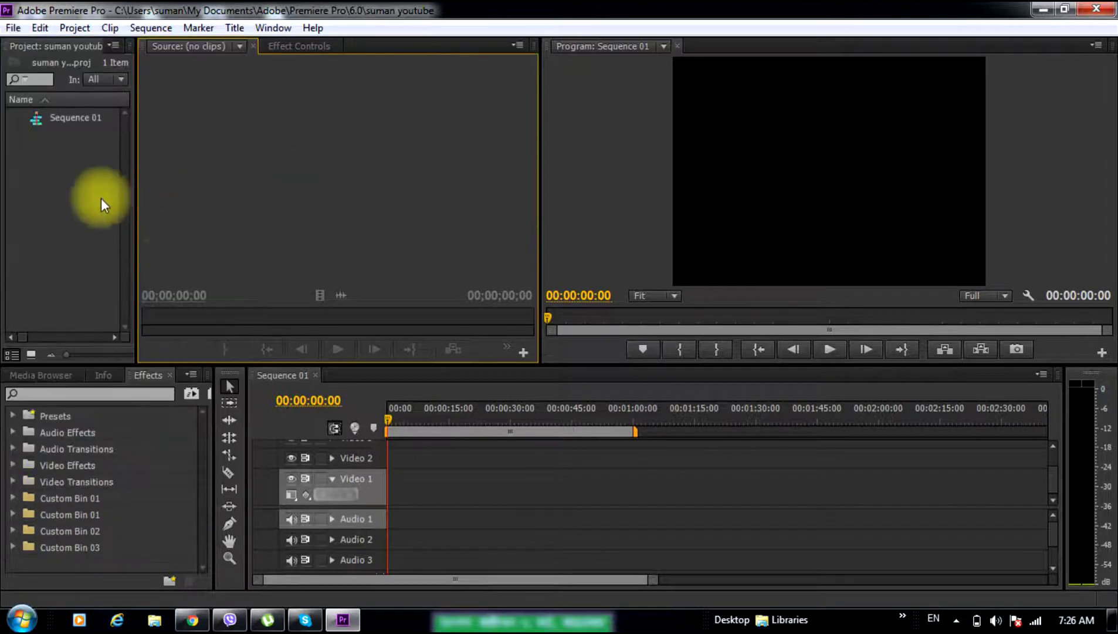
{"action": "double_click", "coordinate": [71, 196]}
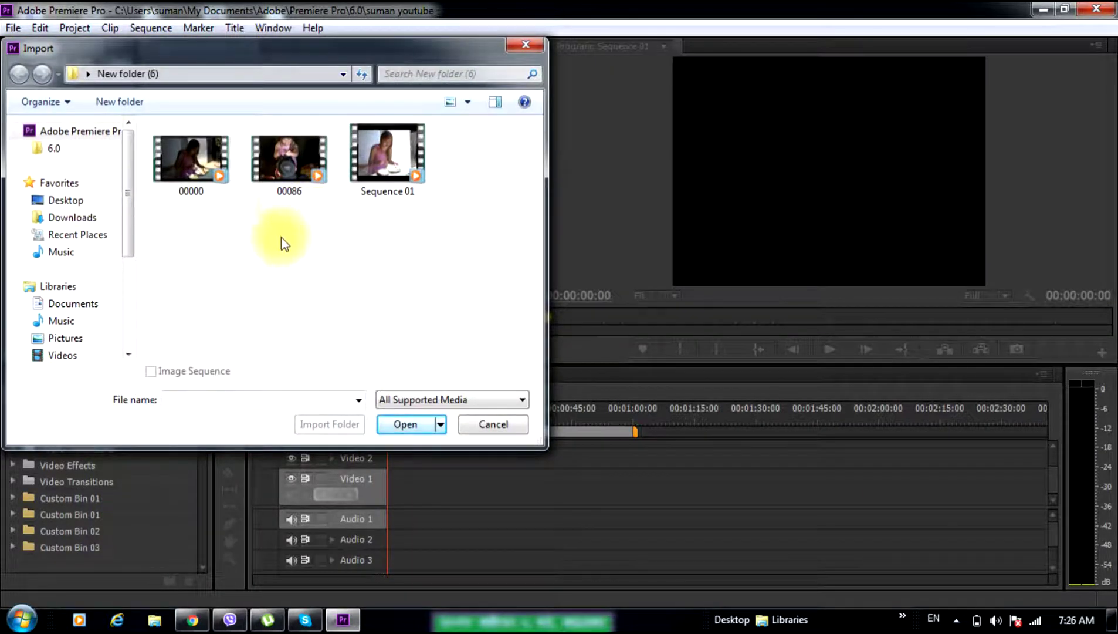
{"action": "left_click", "coordinate": [295, 170]}
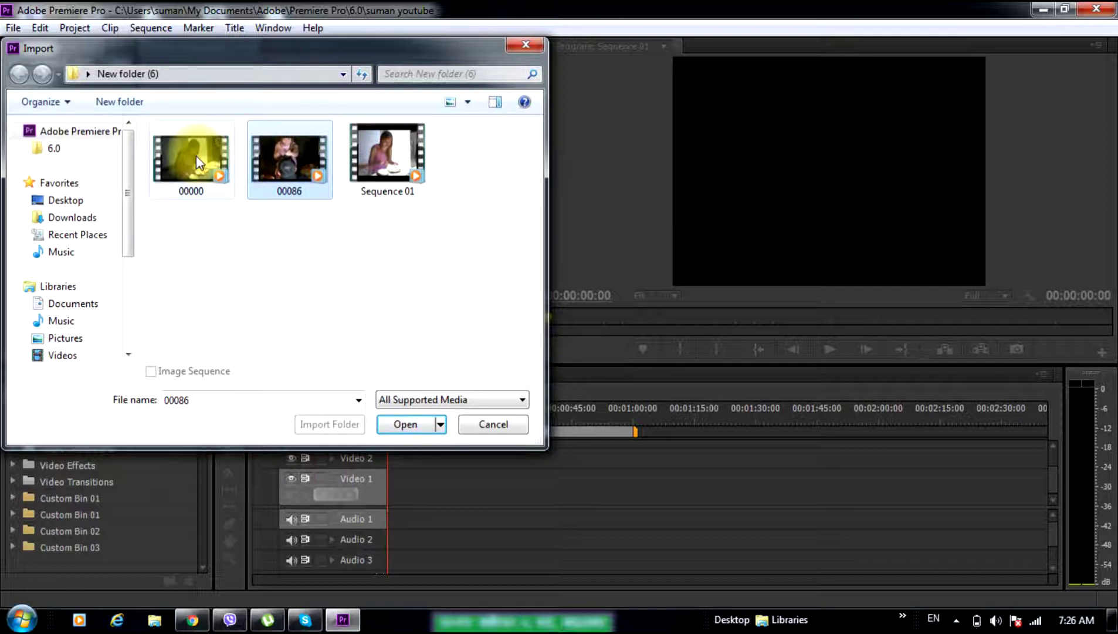
{"action": "left_click", "coordinate": [232, 169], "text": "ctrl"}
{"action": "left_click", "coordinate": [410, 423]}
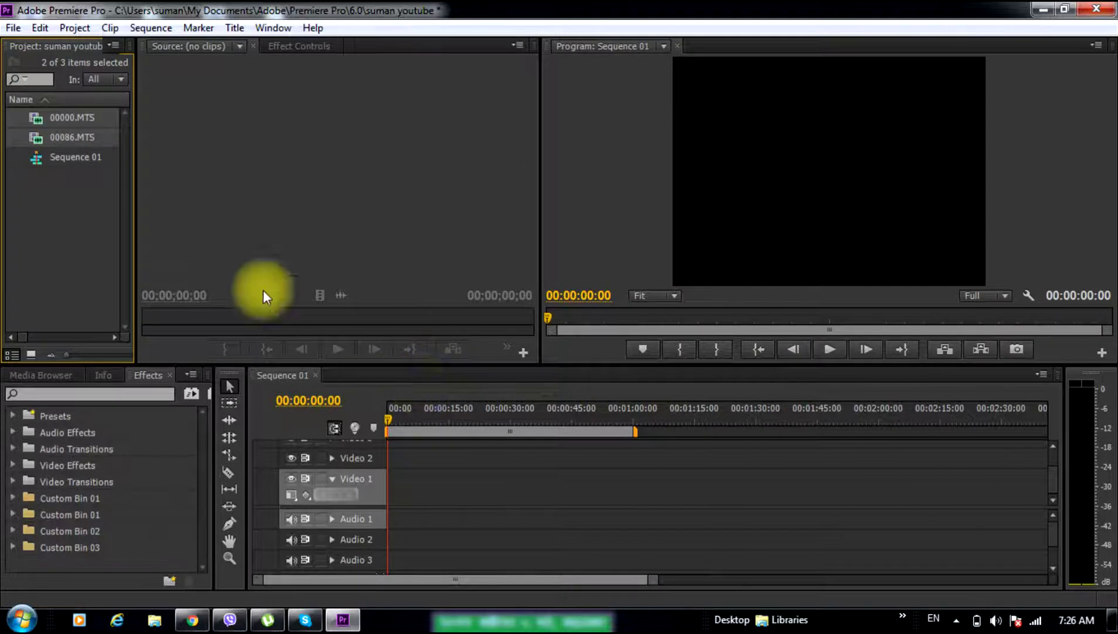
{"action": "left_click", "coordinate": [92, 243]}
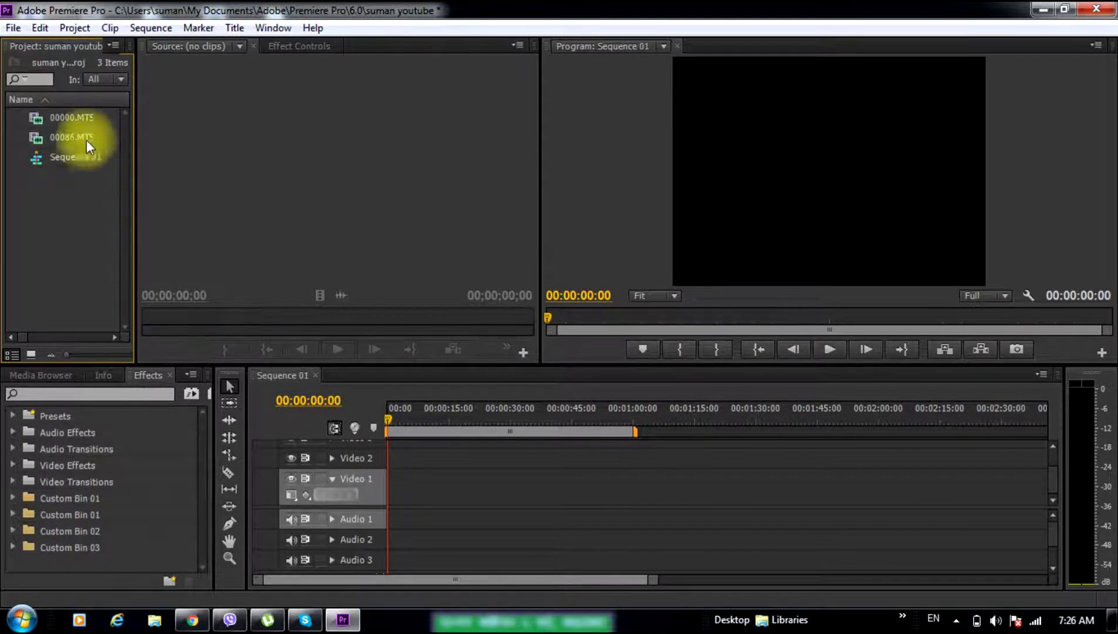
Load 00000.MTS for preview and place it at the start of Video 1, changing the sequence settings to match the clip
{"action": "double_click", "coordinate": [63, 117]}
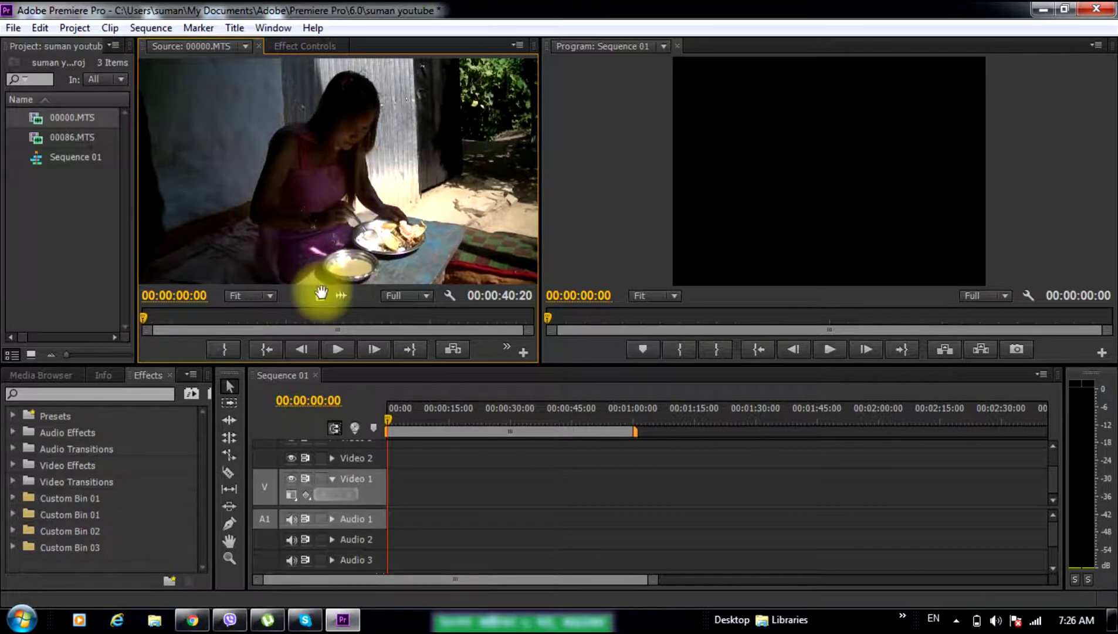
{"action": "left_click", "coordinate": [37, 118]}
{"action": "left_click_drag", "start_coordinate": [37, 118], "coordinate": [391, 498]}
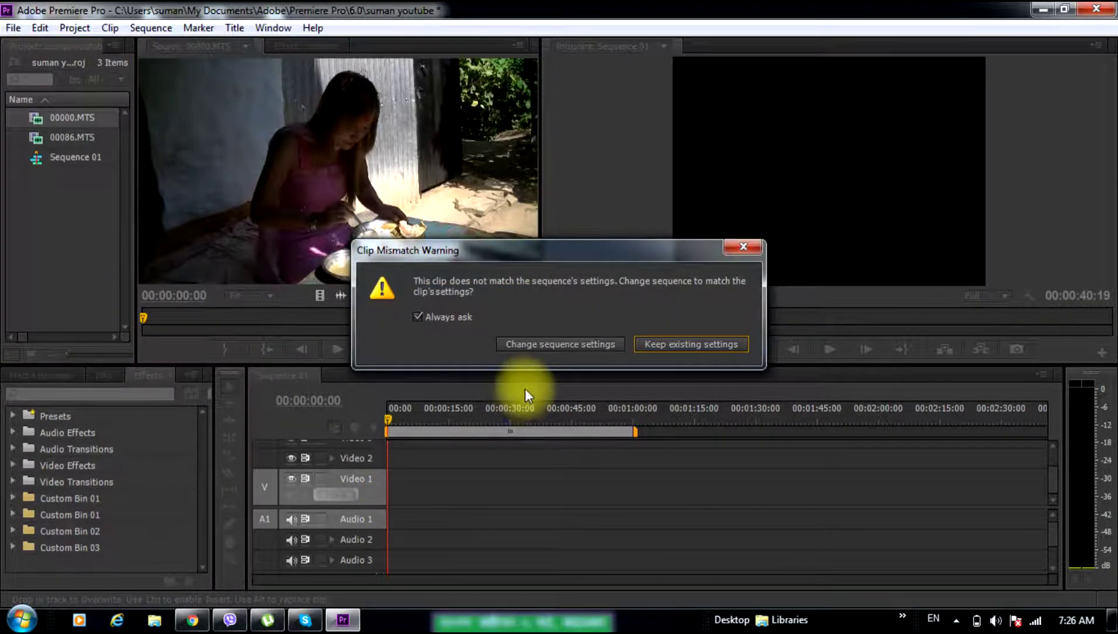
{"action": "left_click", "coordinate": [530, 343]}
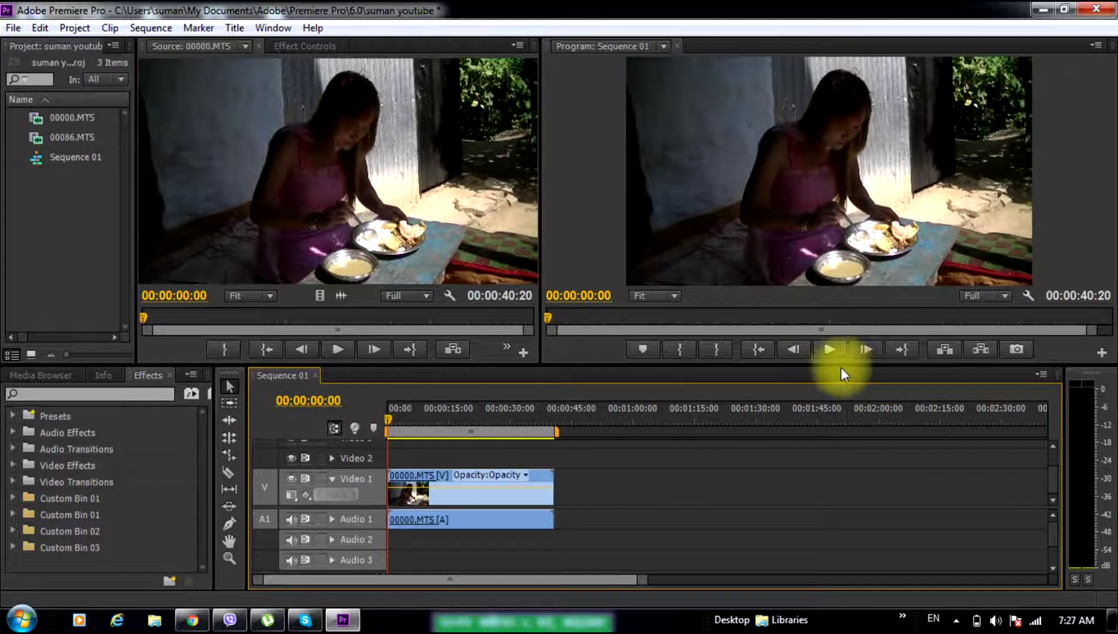
Play back the sequence and mute the Audio 1 track
{"action": "left_click", "coordinate": [833, 351]}
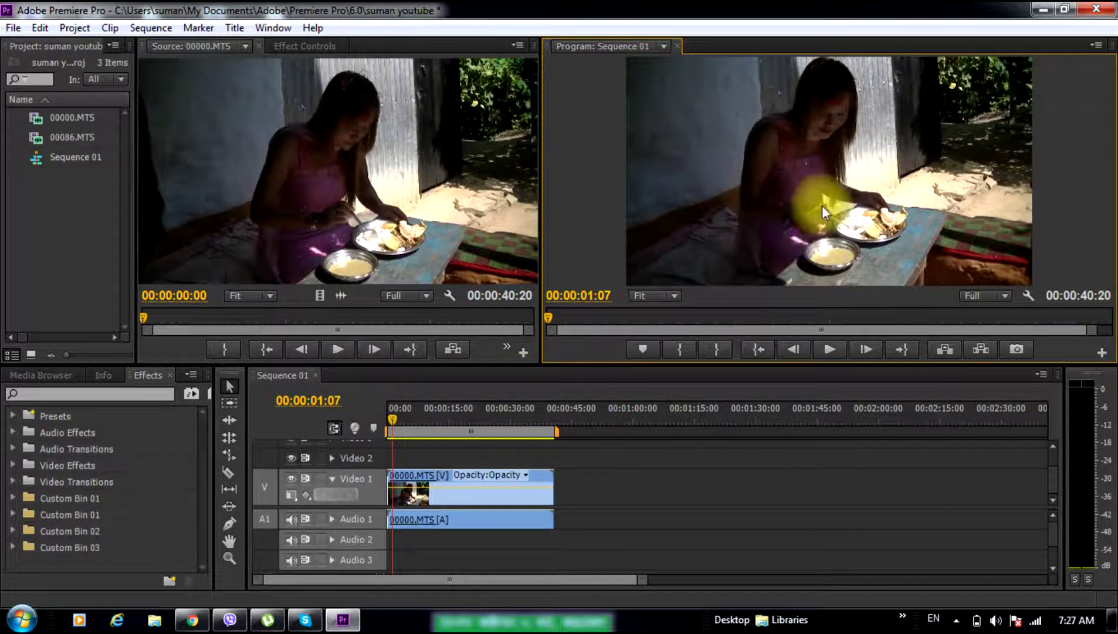
{"action": "left_click", "coordinate": [291, 519]}
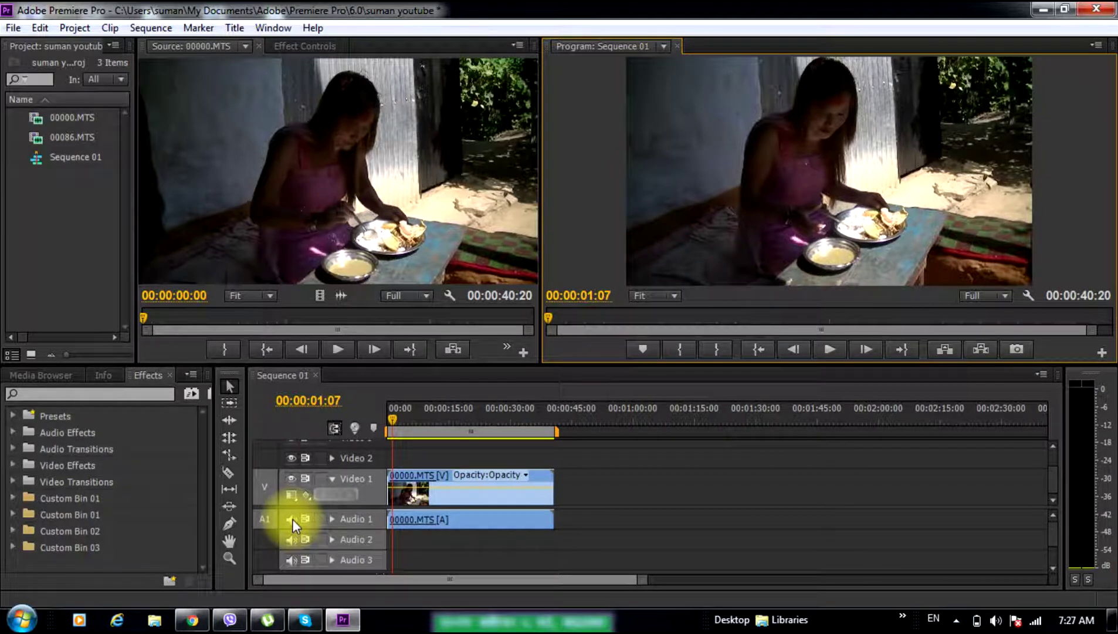
{"action": "left_click", "coordinate": [829, 349]}
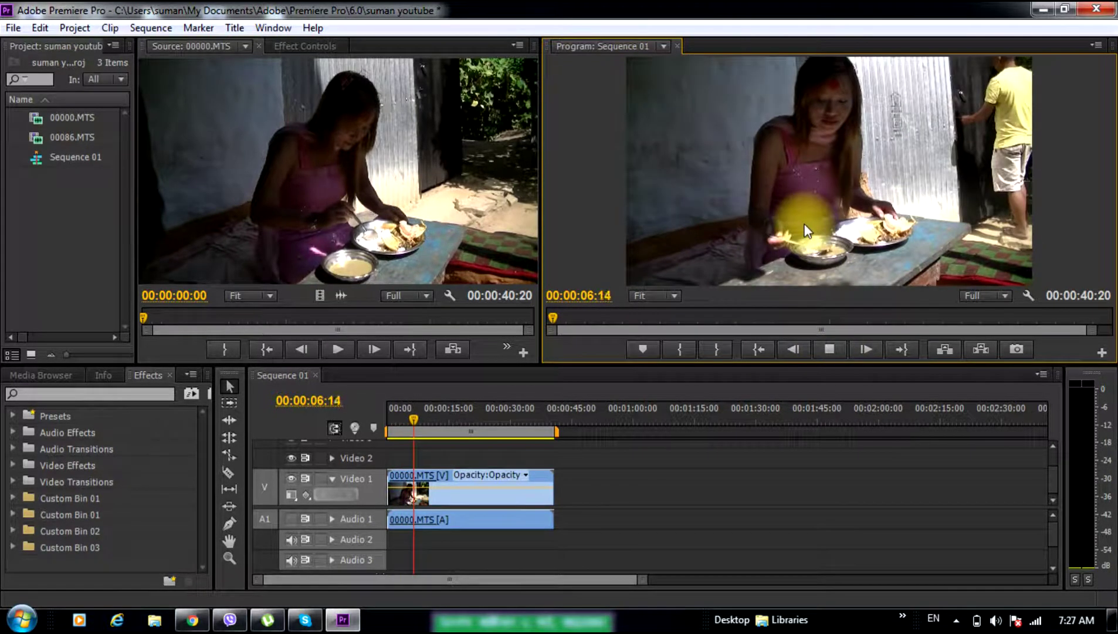
{"action": "left_click", "coordinate": [827, 348]}
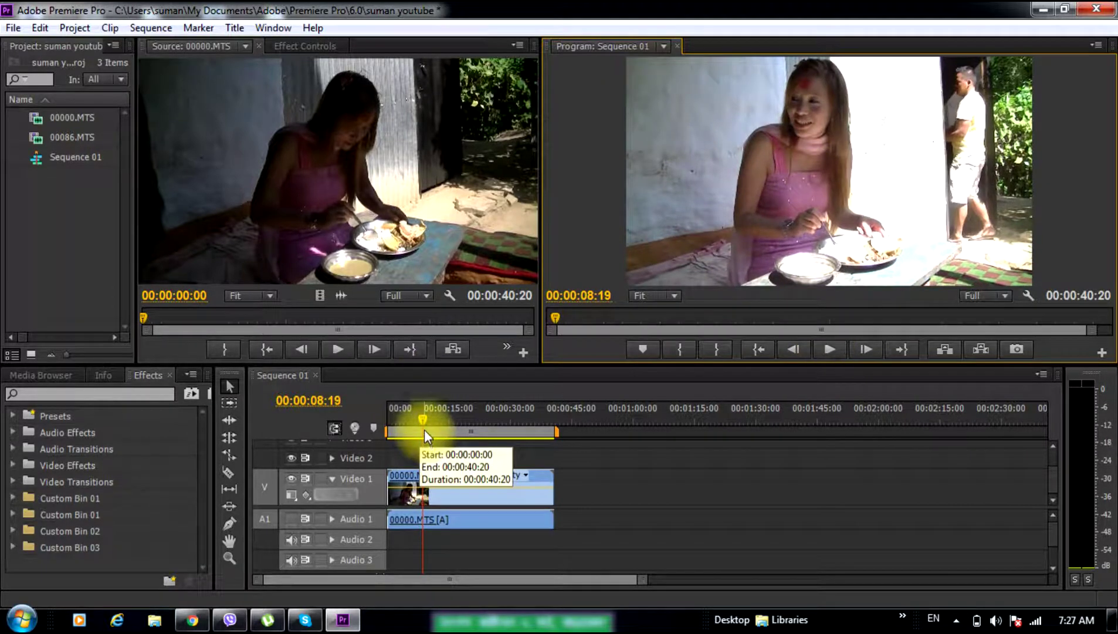
Split the 00000.MTS clip on the timeline at 00:00:08:00 with the Razor tool
{"action": "mouse_move", "coordinate": [422, 421]}
{"action": "left_mouse_down"}
{"action": "mouse_move", "coordinate": [389, 428]}
{"action": "mouse_move", "coordinate": [389, 416]}
{"action": "mouse_move", "coordinate": [419, 418]}
{"action": "left_mouse_up"}
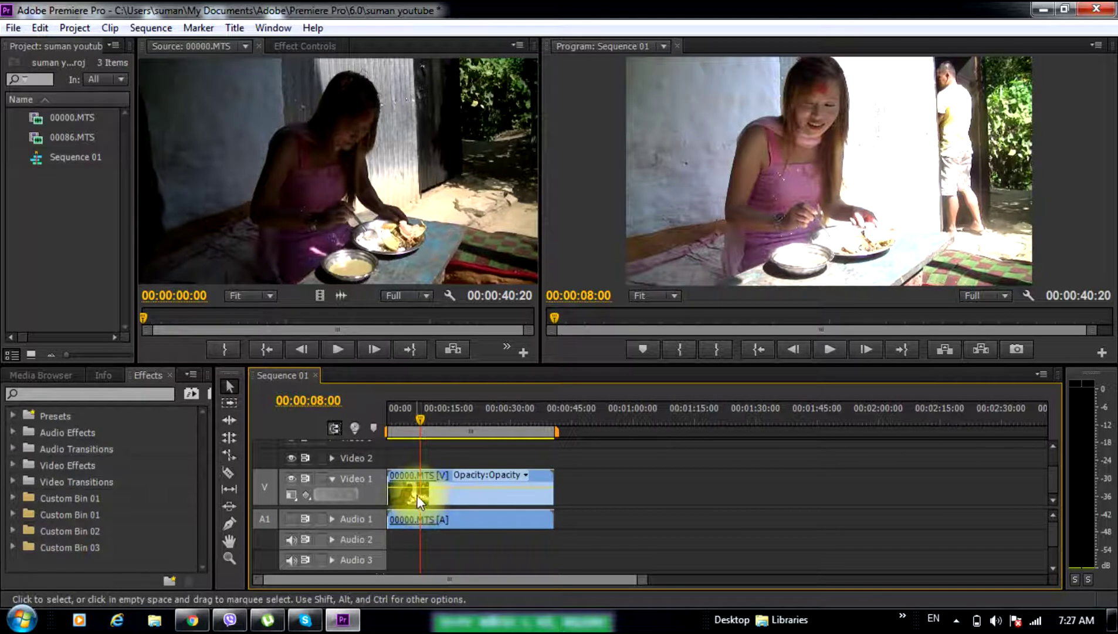
{"action": "left_click", "coordinate": [228, 472]}
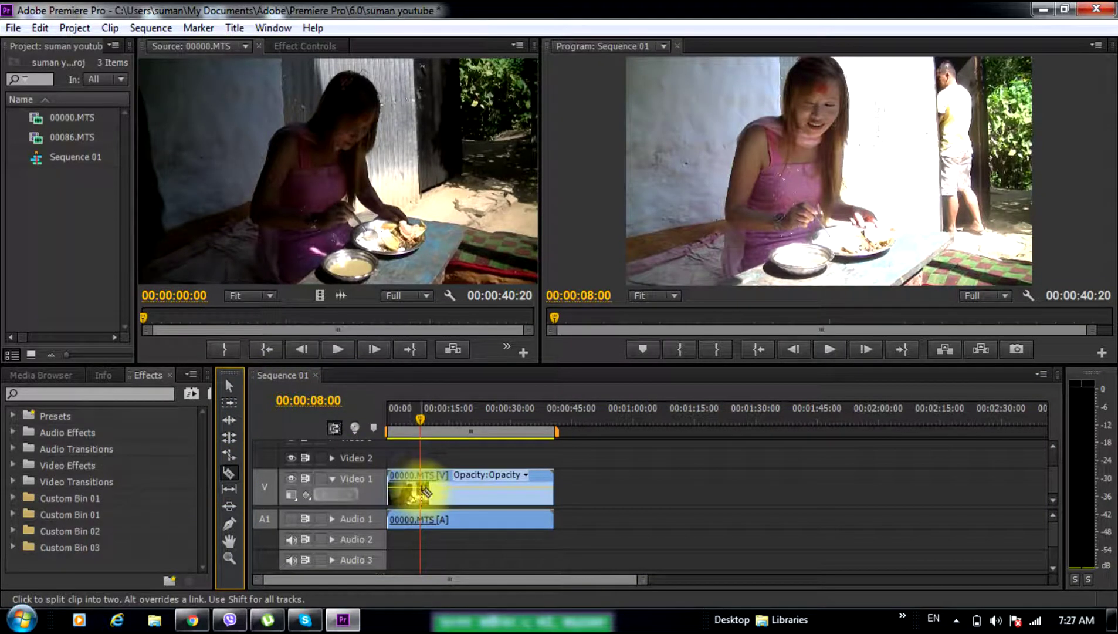
{"action": "left_click", "coordinate": [420, 488]}
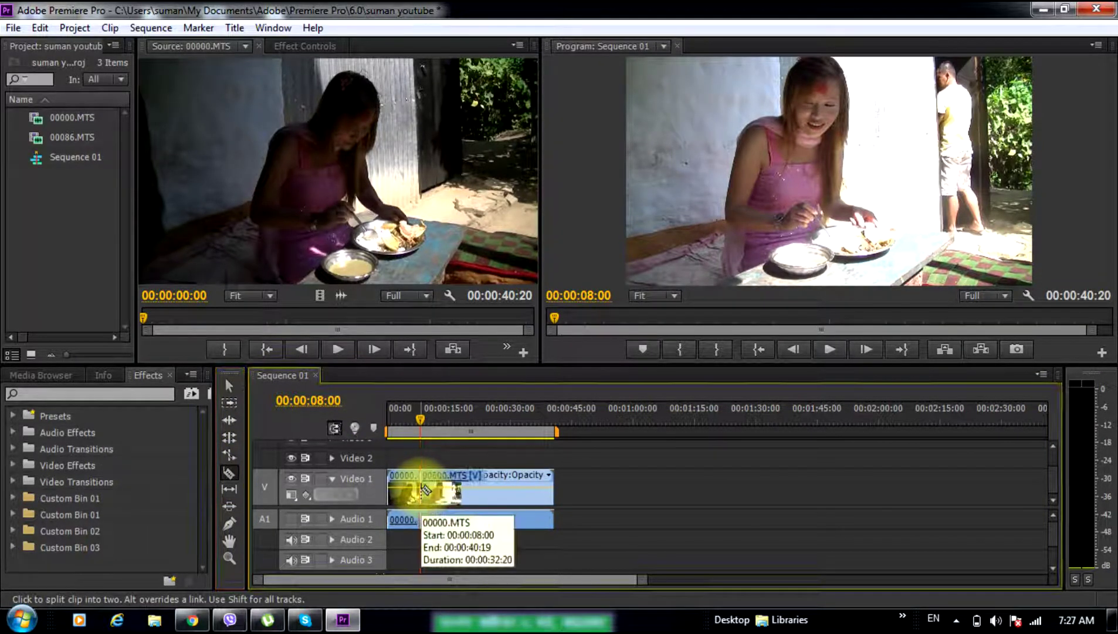
Clear the part of the 00000.MTS clip before the cut and move the remaining part to the start of Video 1
{"action": "left_click", "coordinate": [237, 384]}
{"action": "left_click_drag", "start_coordinate": [486, 490], "coordinate": [519, 492]}
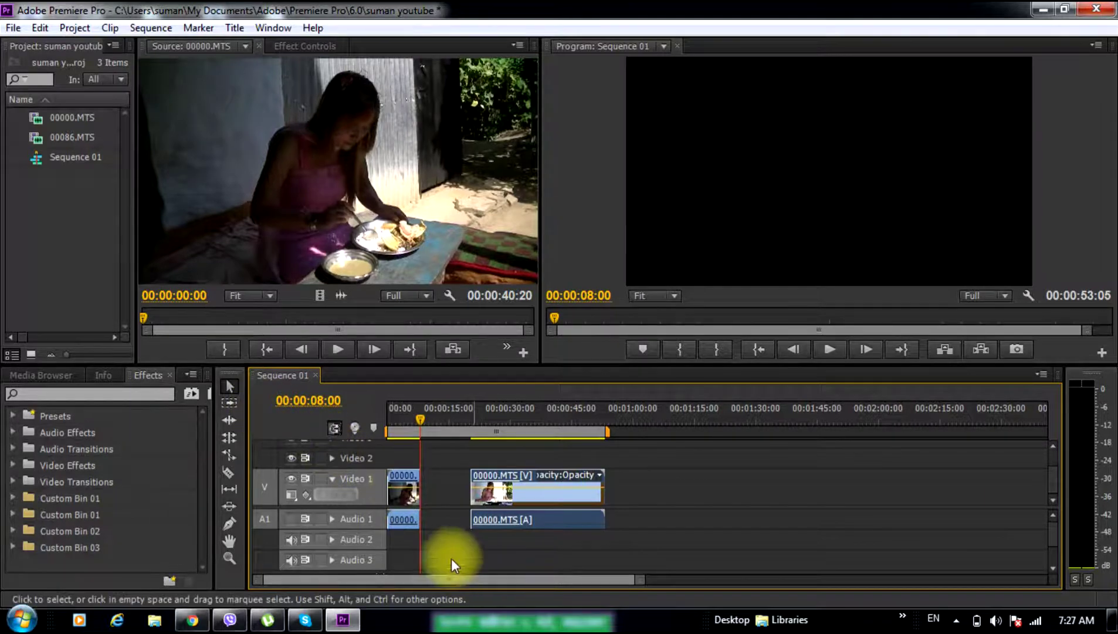
{"action": "right_click", "coordinate": [398, 490]}
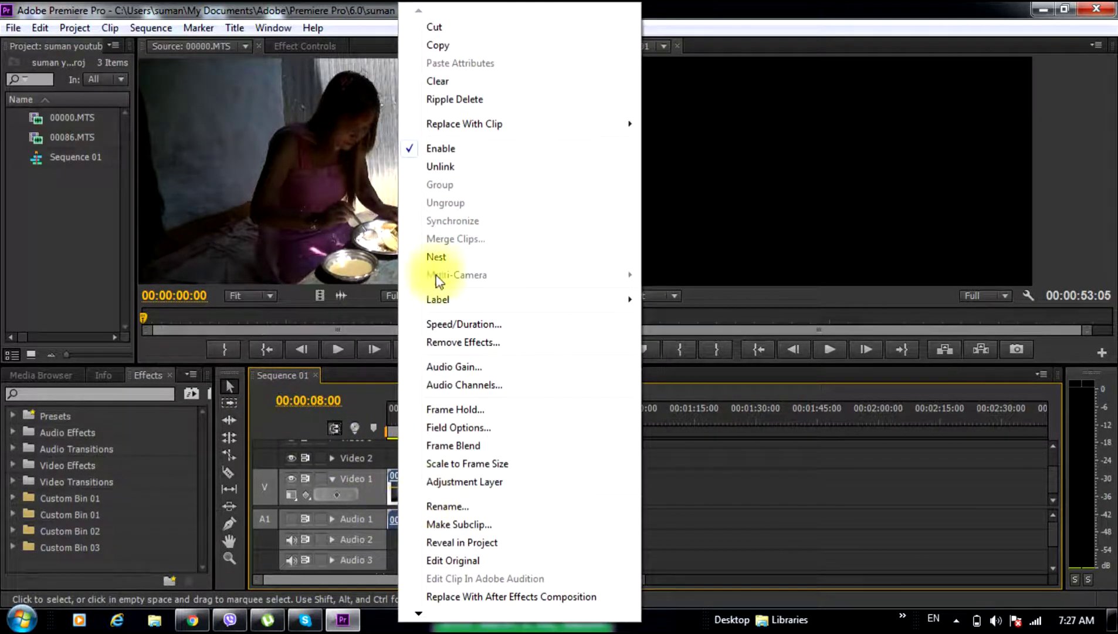
{"action": "left_click", "coordinate": [439, 80]}
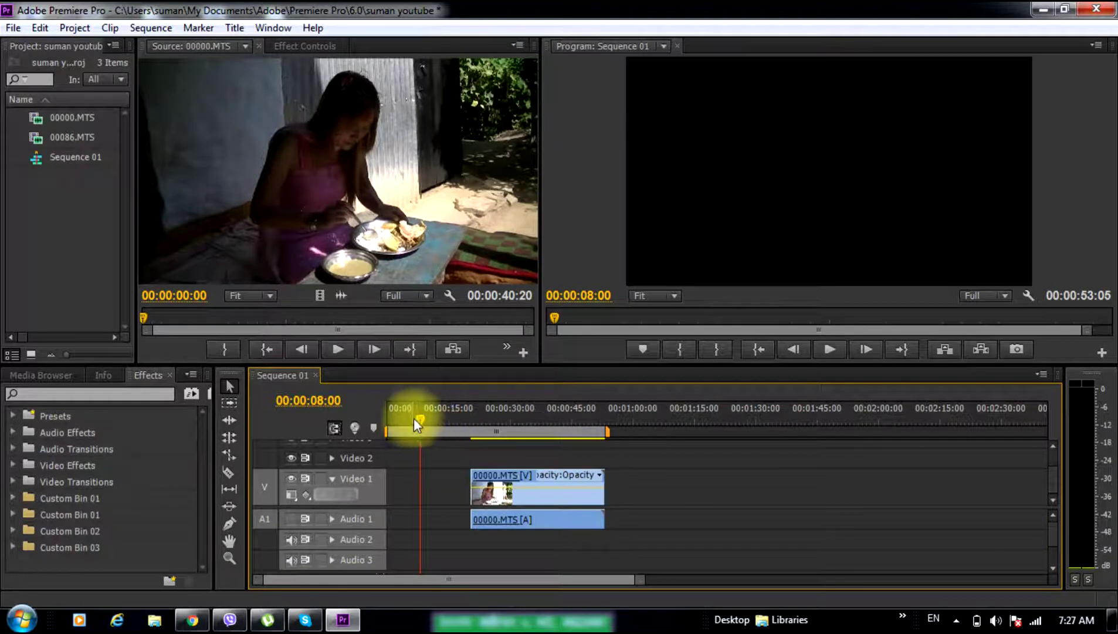
{"action": "left_click", "coordinate": [229, 386]}
{"action": "left_click", "coordinate": [502, 482]}
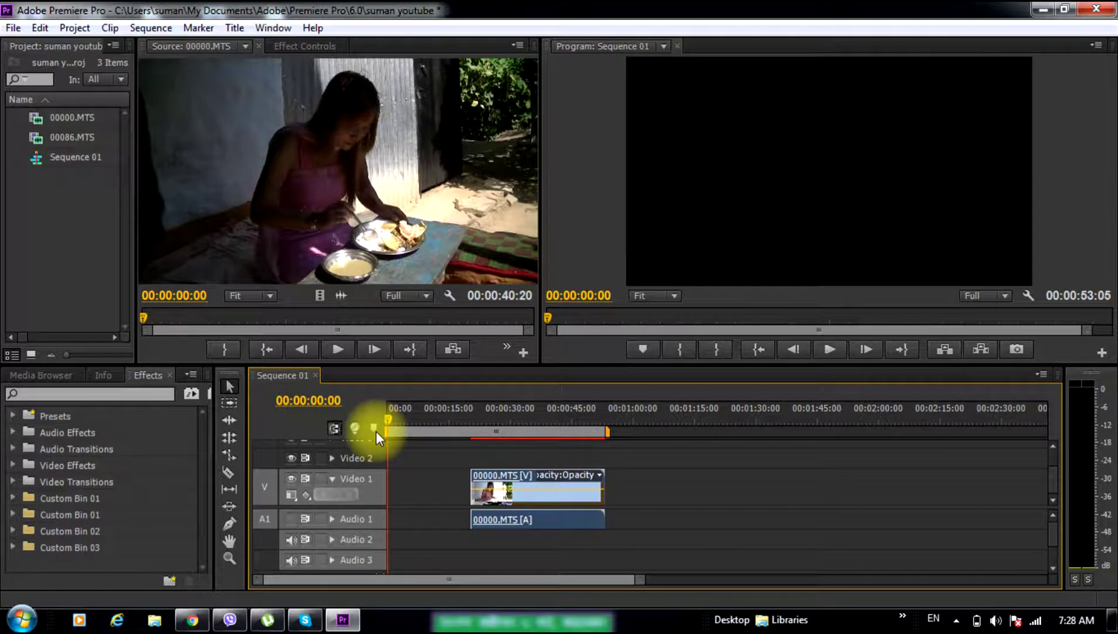
{"action": "left_click_drag", "start_coordinate": [514, 483], "coordinate": [428, 491]}
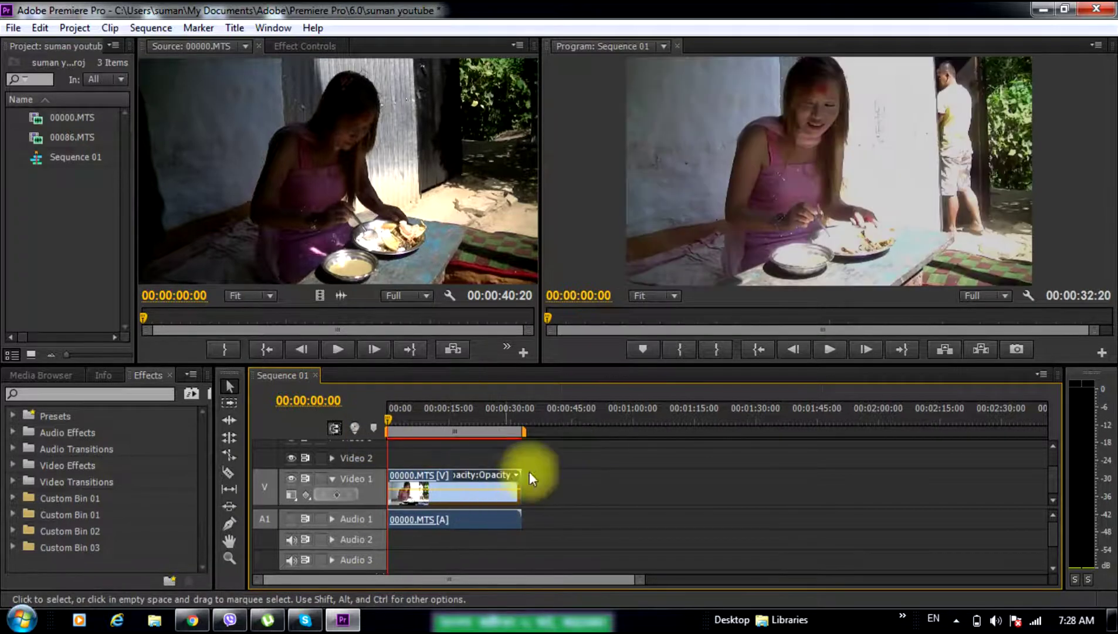
Play back the sequence and split the 00000.MTS clip at 00:00:09:20 and 00:00:13:15 with the Razor tool
{"action": "left_click", "coordinate": [826, 350]}
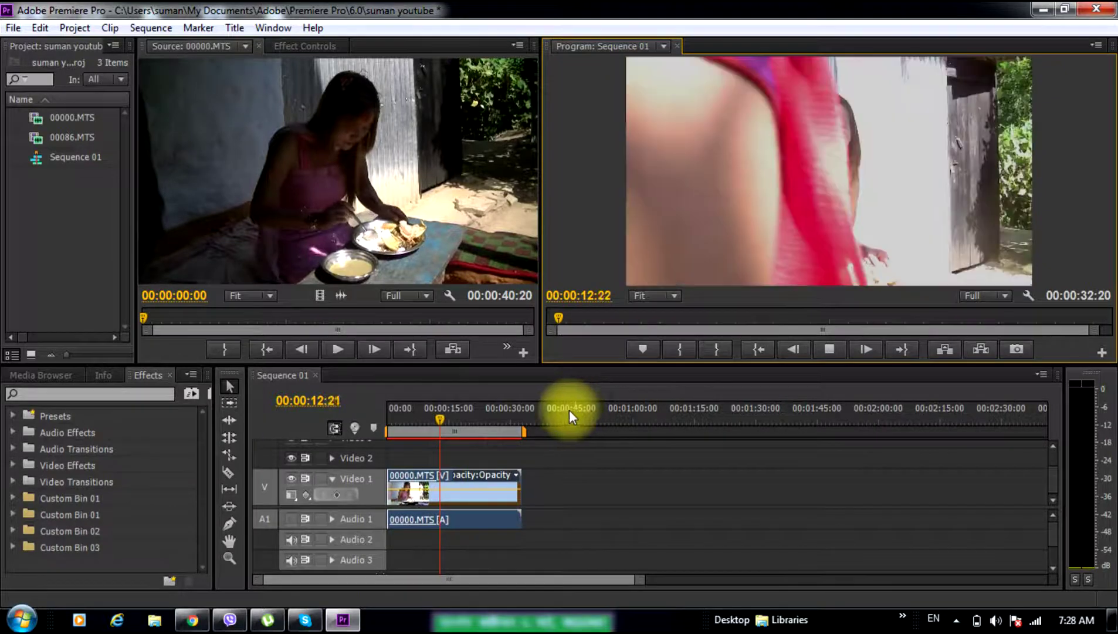
{"action": "left_click", "coordinate": [830, 347]}
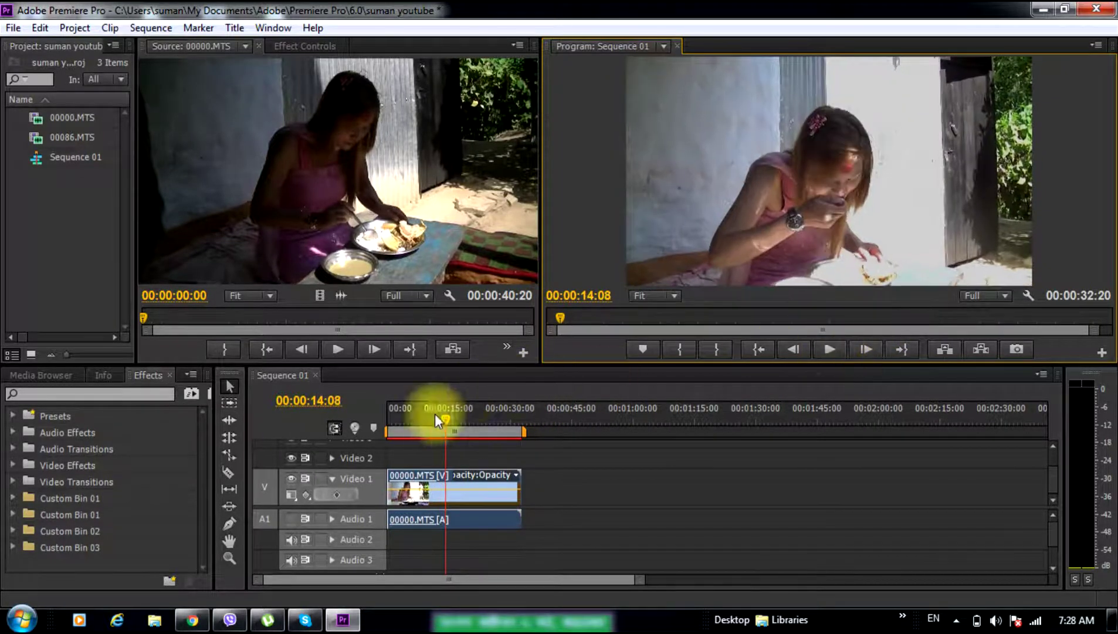
{"action": "left_click_drag", "start_coordinate": [446, 418], "coordinate": [434, 421]}
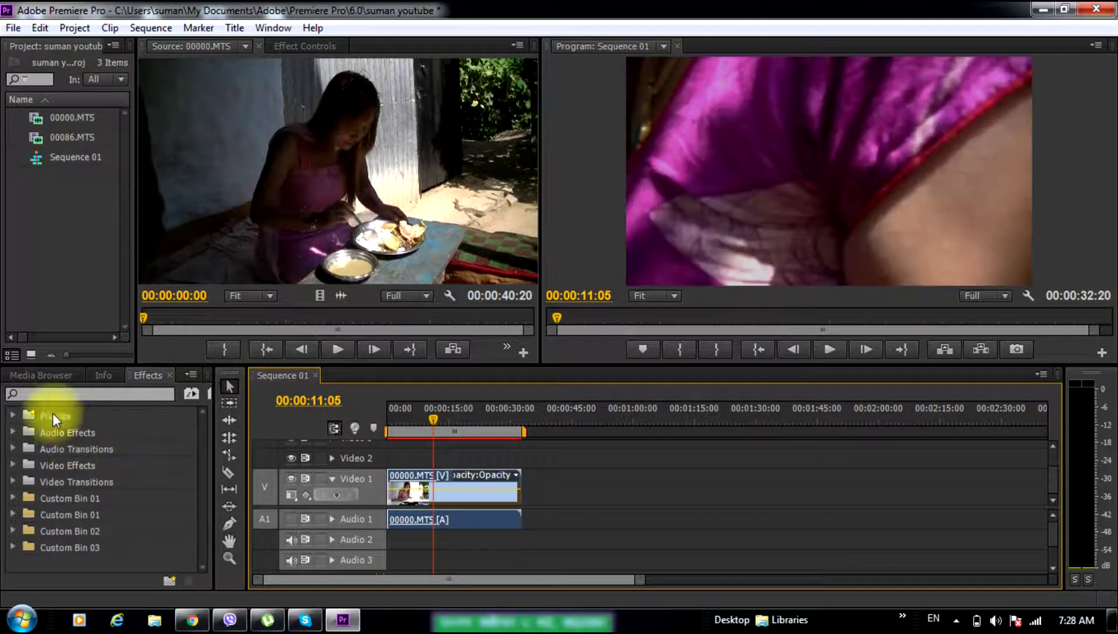
{"action": "left_click_drag", "start_coordinate": [436, 415], "coordinate": [426, 420]}
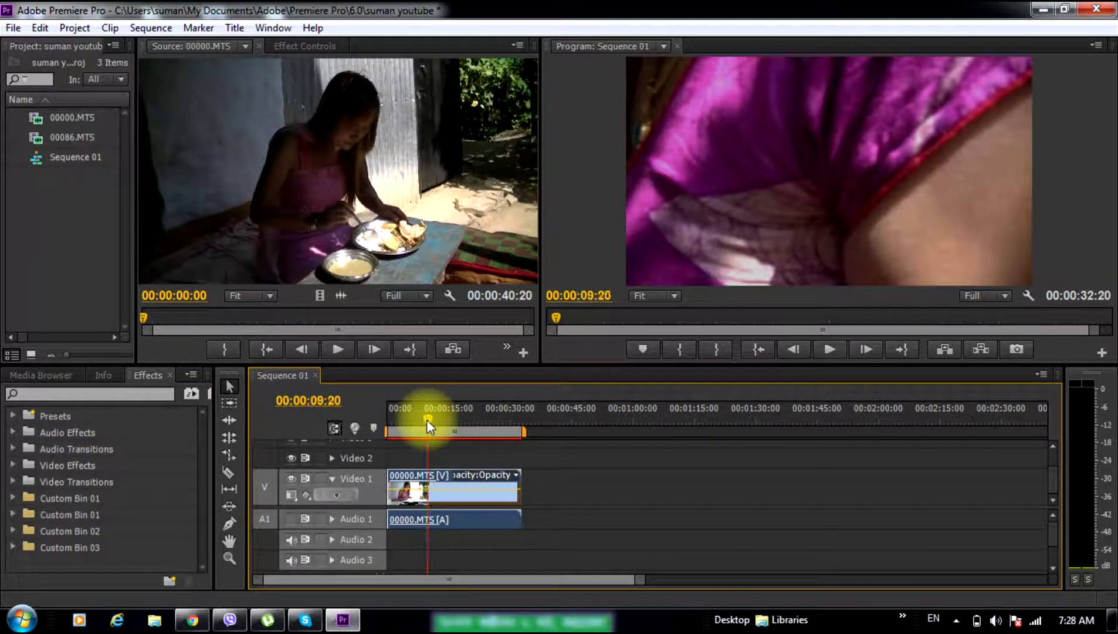
{"action": "left_click", "coordinate": [229, 471]}
{"action": "left_click", "coordinate": [427, 485]}
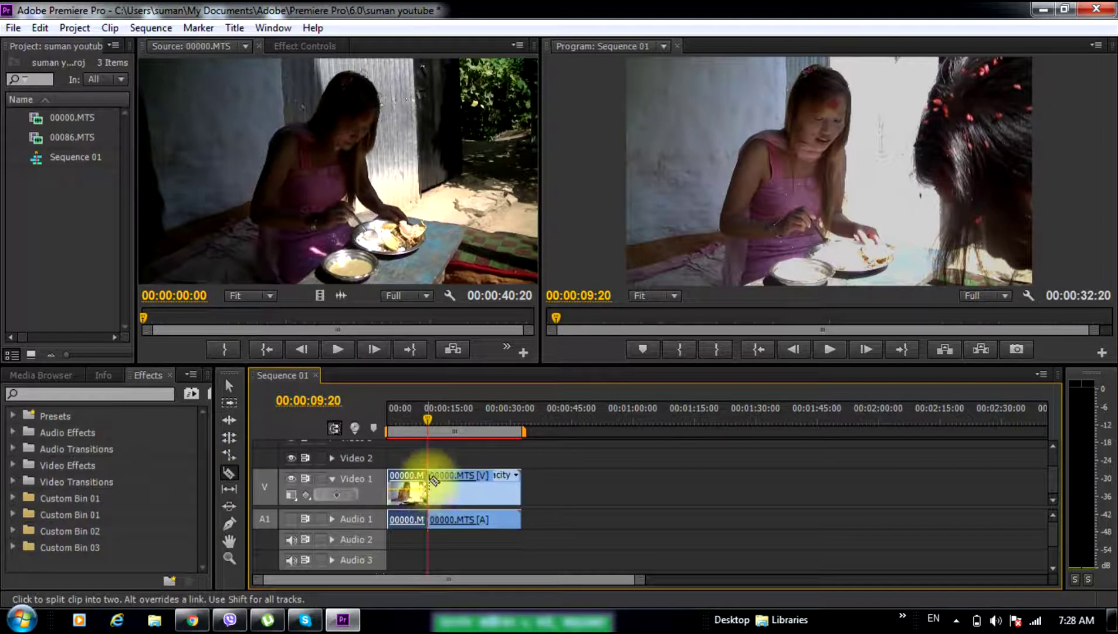
{"action": "left_click_drag", "start_coordinate": [429, 420], "coordinate": [443, 420]}
{"action": "left_click", "coordinate": [443, 493]}
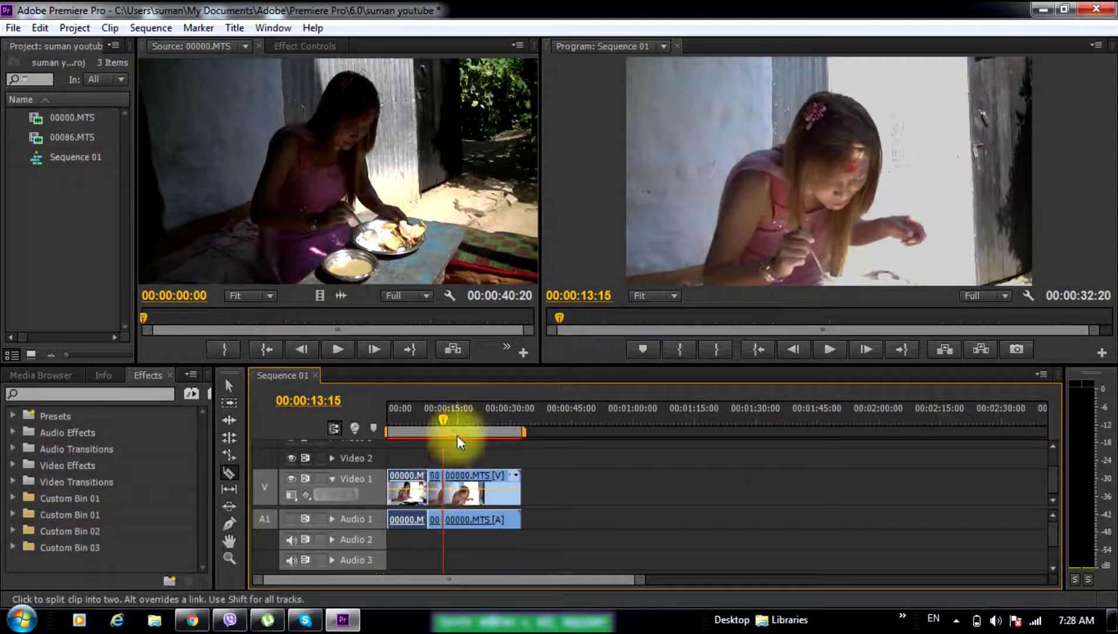
Ripple delete the short 00000.MTS section between the two cuts and move the playhead to 00:00:02:15
{"action": "left_click", "coordinate": [229, 385]}
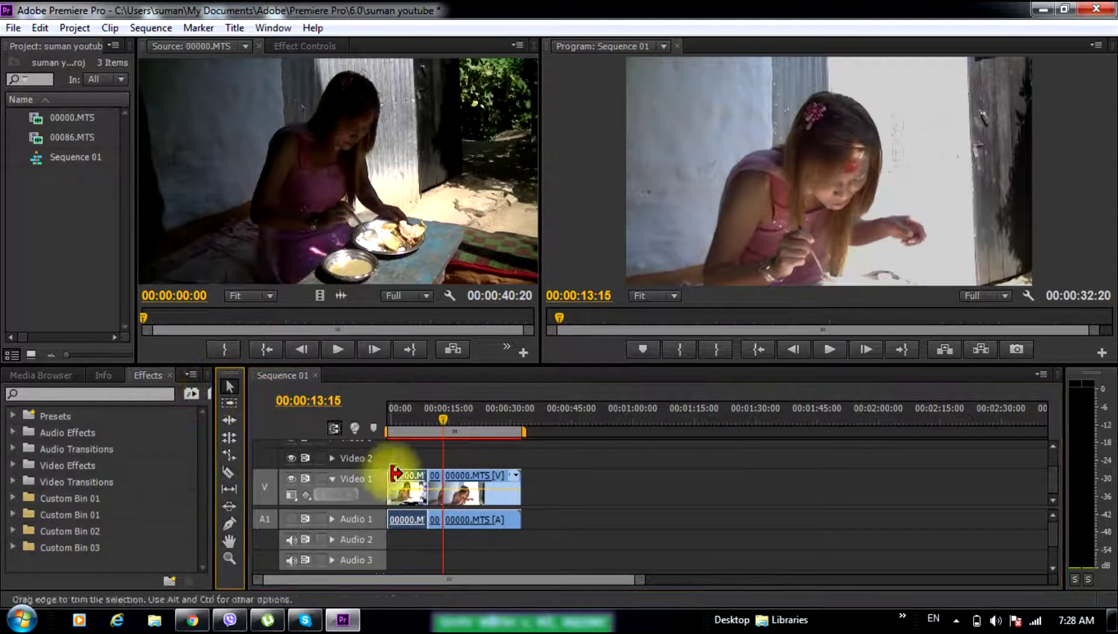
{"action": "right_click", "coordinate": [436, 496]}
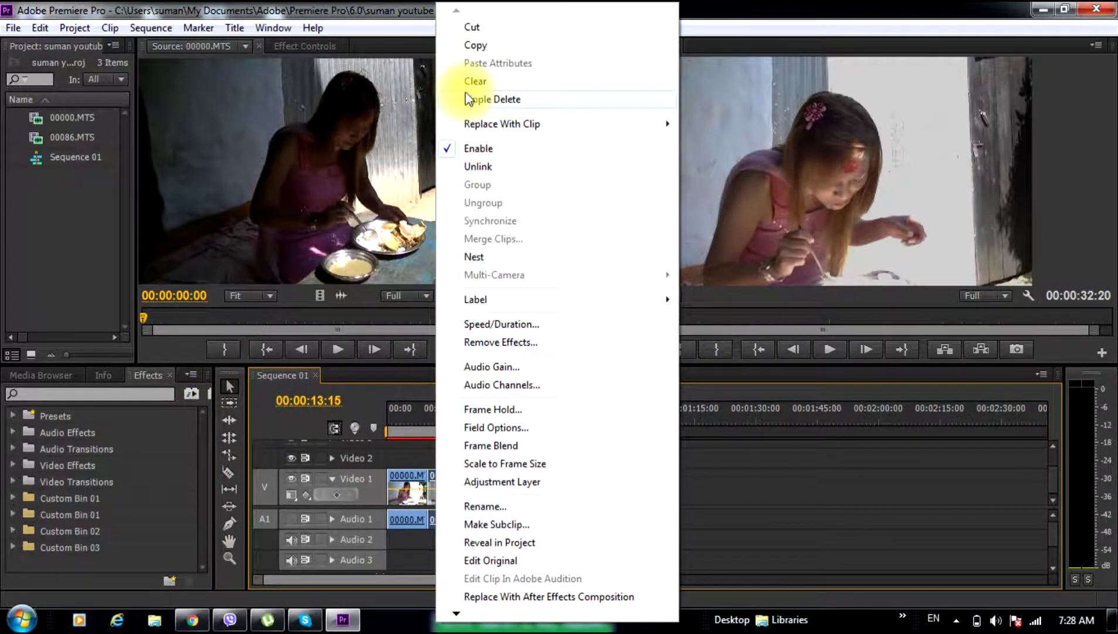
{"action": "left_click", "coordinate": [469, 100]}
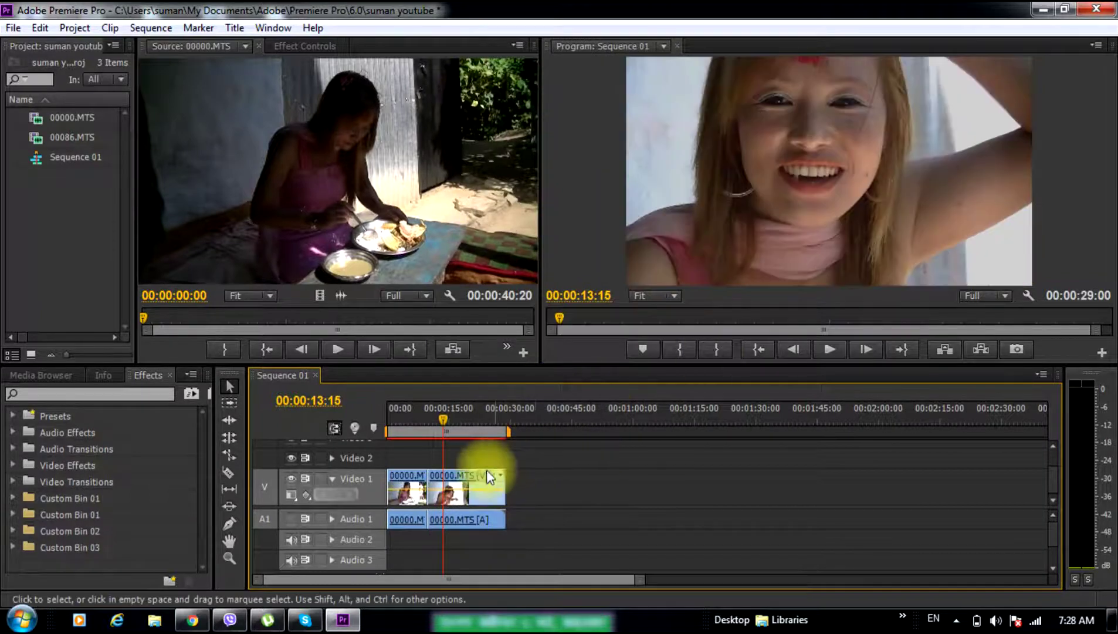
{"action": "left_click_drag", "start_coordinate": [443, 417], "coordinate": [398, 425]}
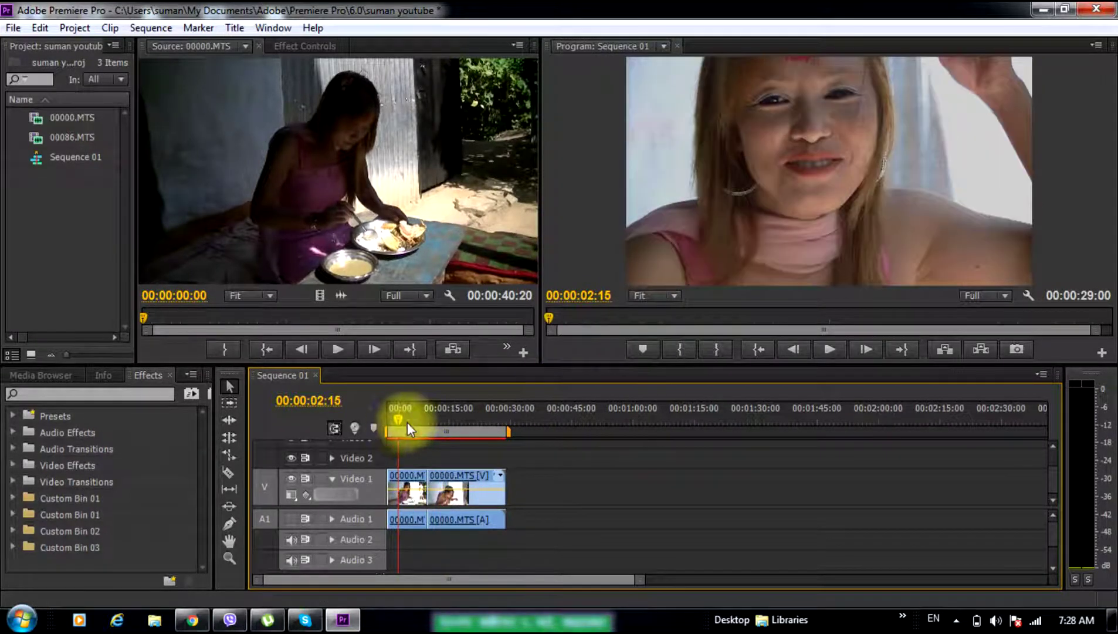
{"action": "left_click", "coordinate": [966, 327]}
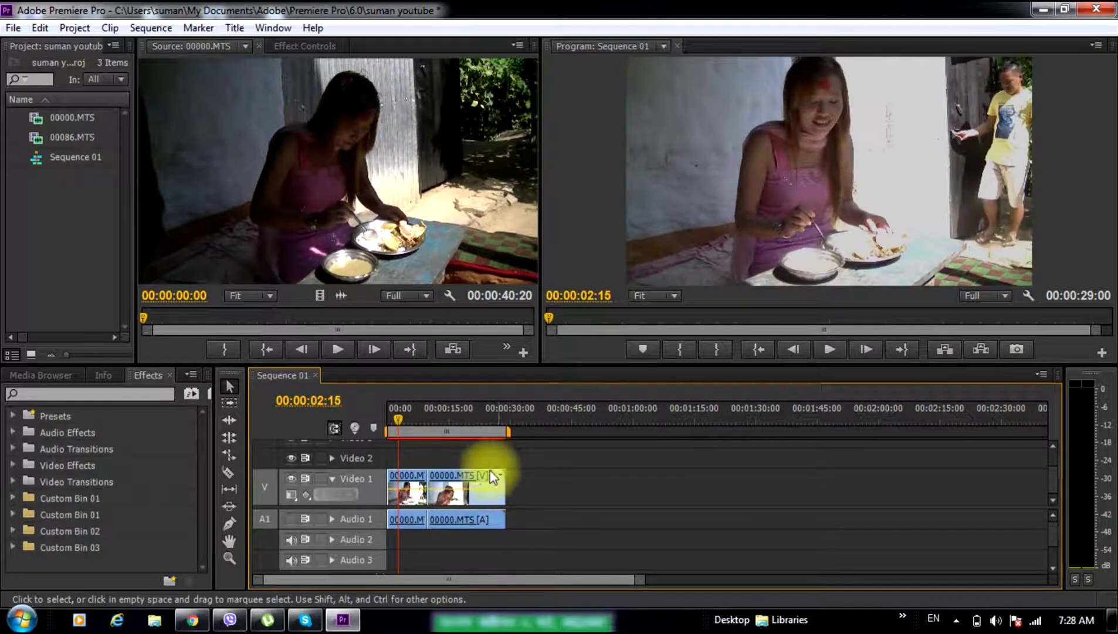
Place 00086.MTS directly after the last 00000.MTS piece on Video 1 and play back the added clip
{"action": "left_click", "coordinate": [56, 150]}
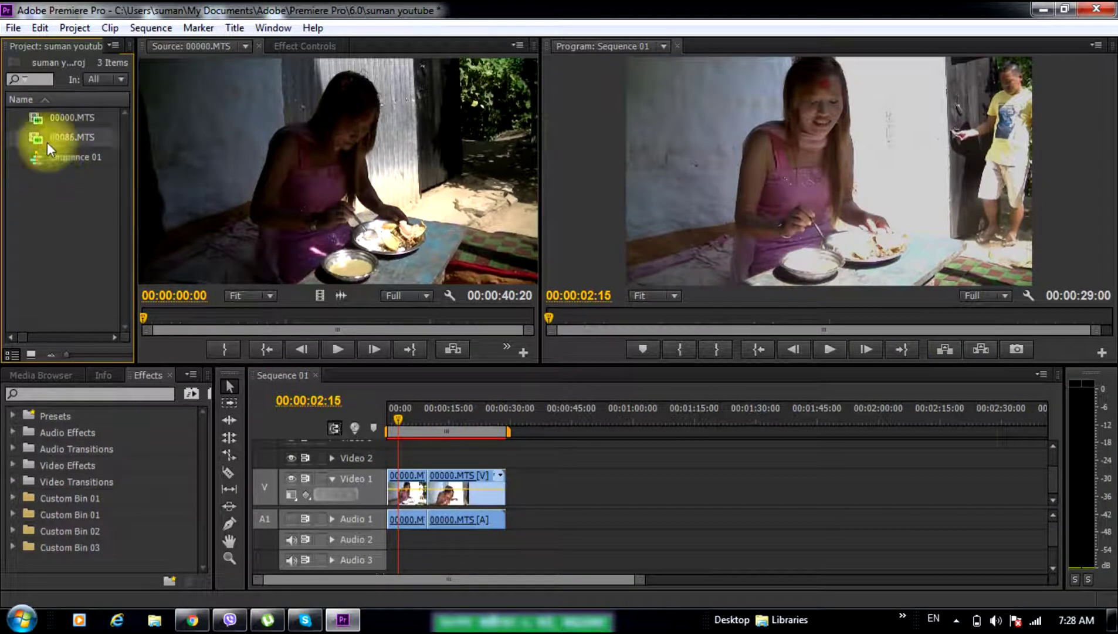
{"action": "left_click_drag", "start_coordinate": [47, 134], "coordinate": [513, 498]}
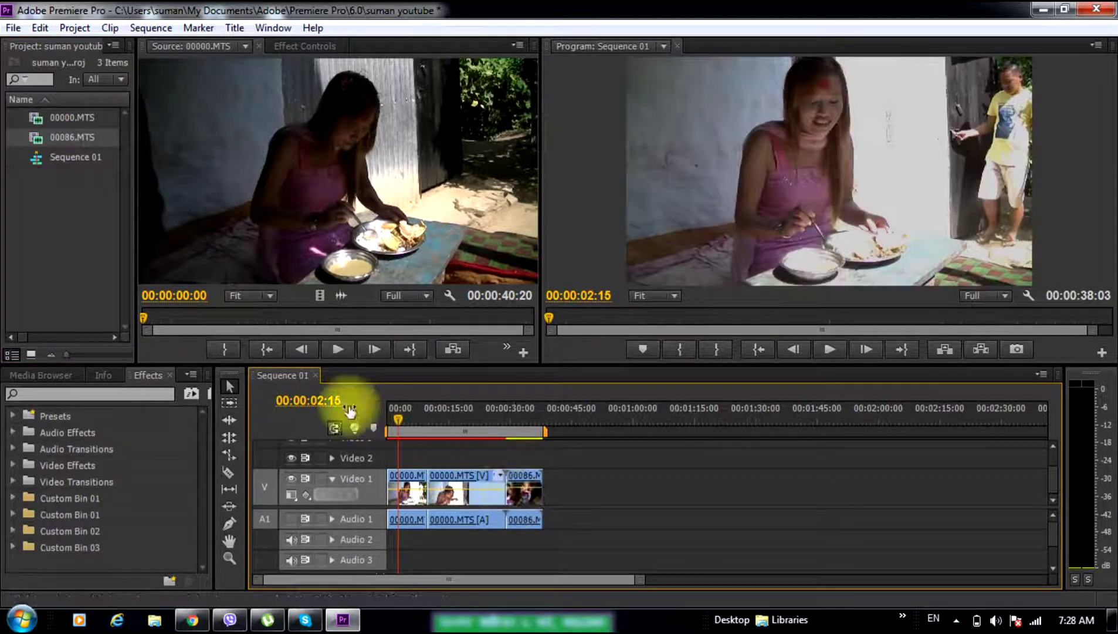
{"action": "left_click_drag", "start_coordinate": [397, 417], "coordinate": [442, 423]}
{"action": "left_click_drag", "start_coordinate": [510, 435], "coordinate": [512, 437]}
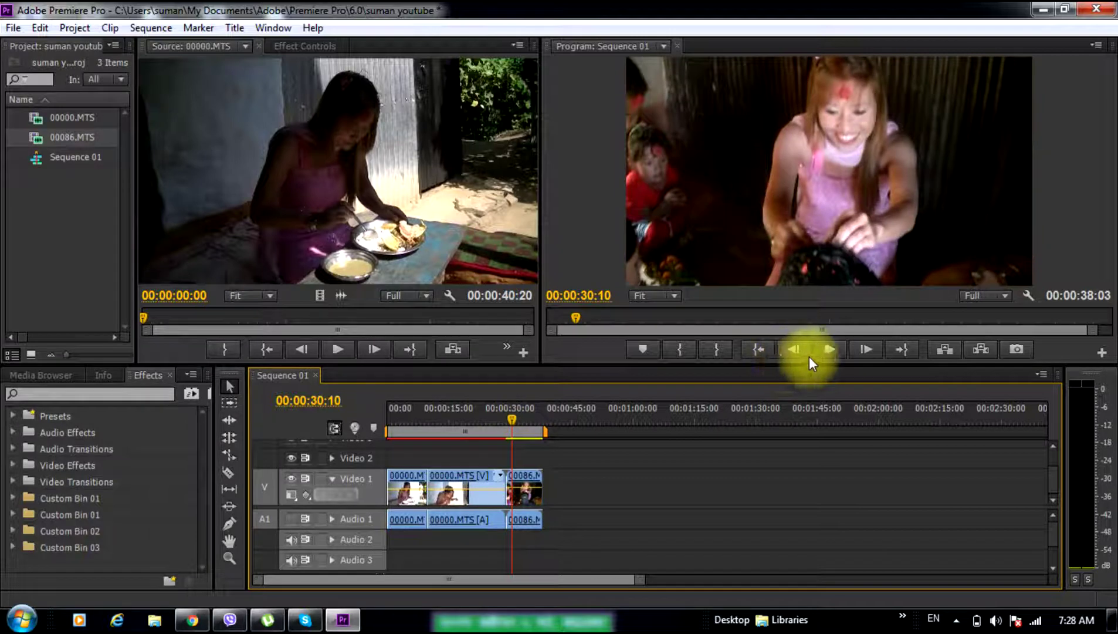
{"action": "left_click", "coordinate": [833, 348]}
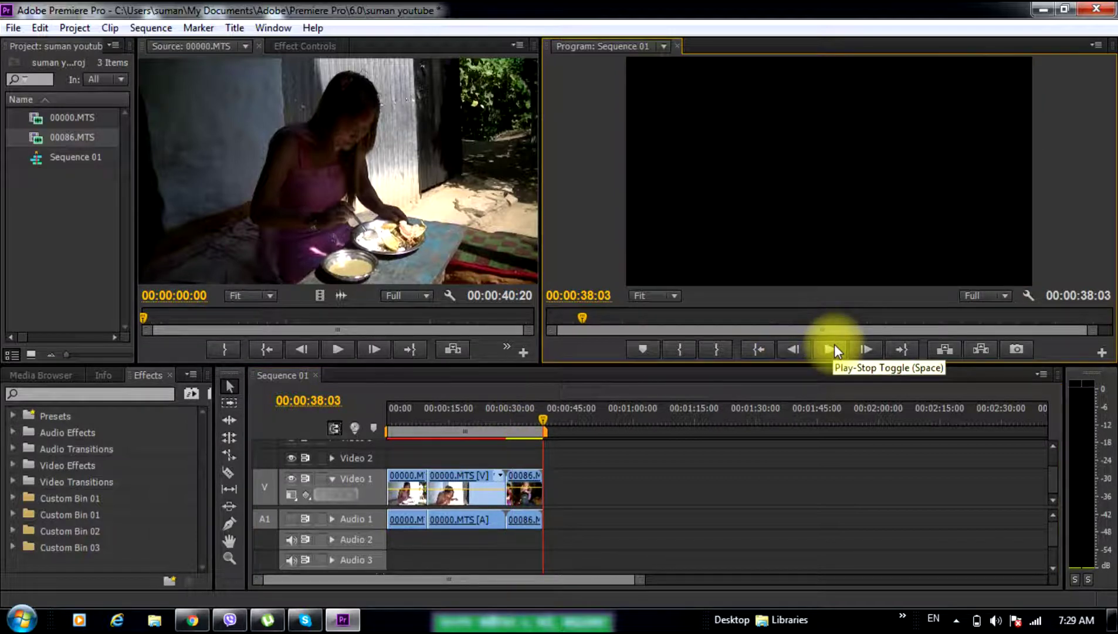
{"action": "left_click_drag", "start_coordinate": [544, 421], "coordinate": [503, 435]}
{"action": "left_click", "coordinate": [823, 350]}
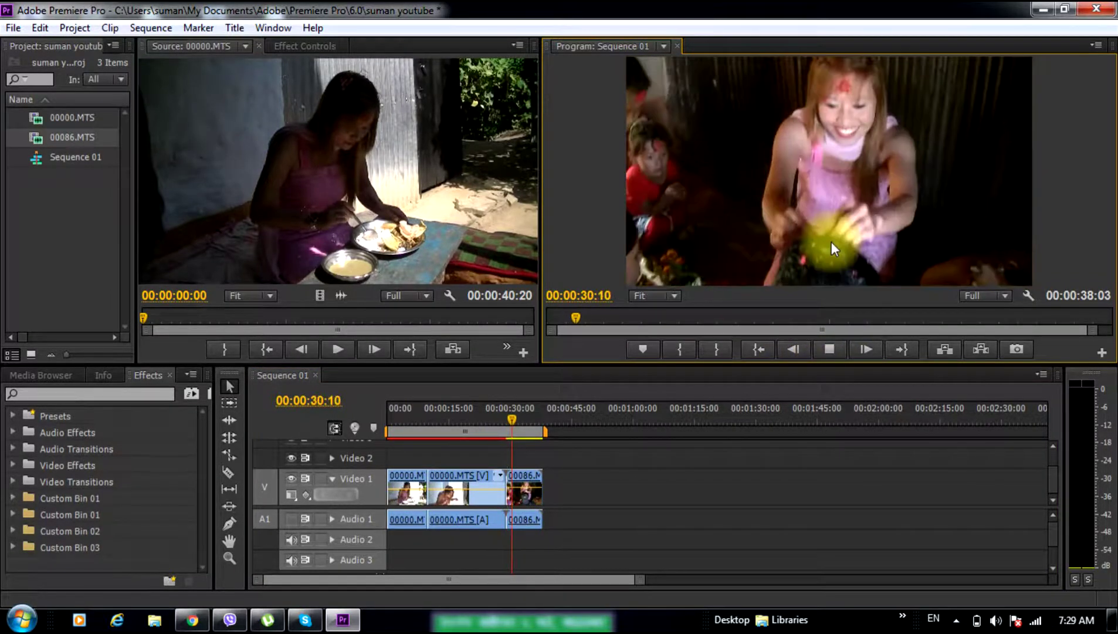
{"action": "left_click", "coordinate": [826, 350]}
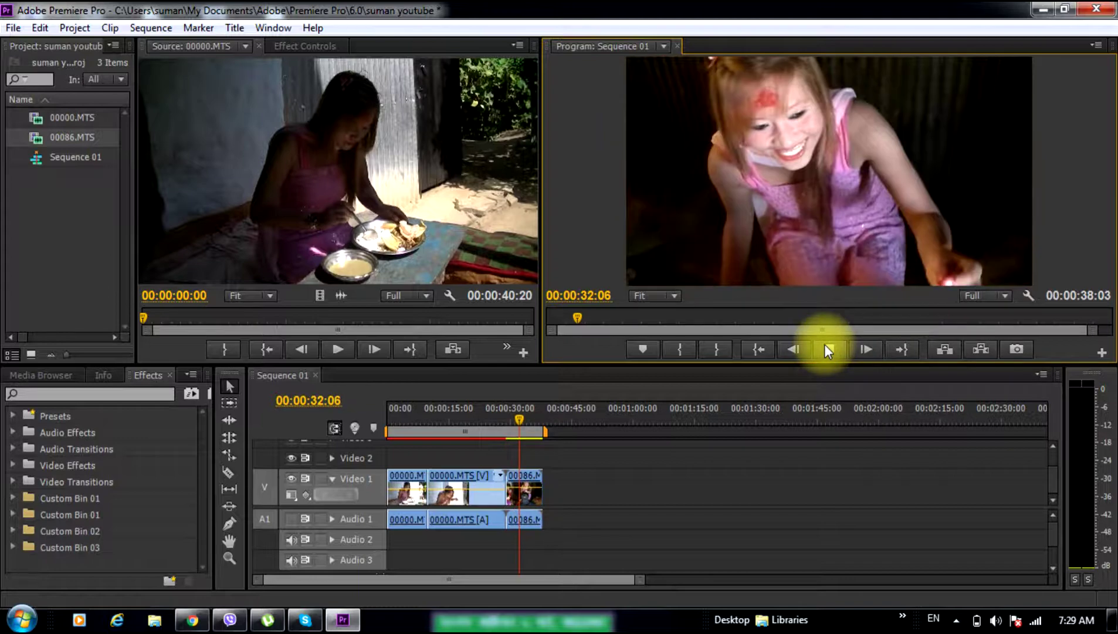
Import the 01.KUSUMERUMAL MP3 song from the Music folder and place it at the start of Audio 2
{"action": "left_click_drag", "start_coordinate": [522, 422], "coordinate": [387, 437]}
{"action": "left_click", "coordinate": [452, 484]}
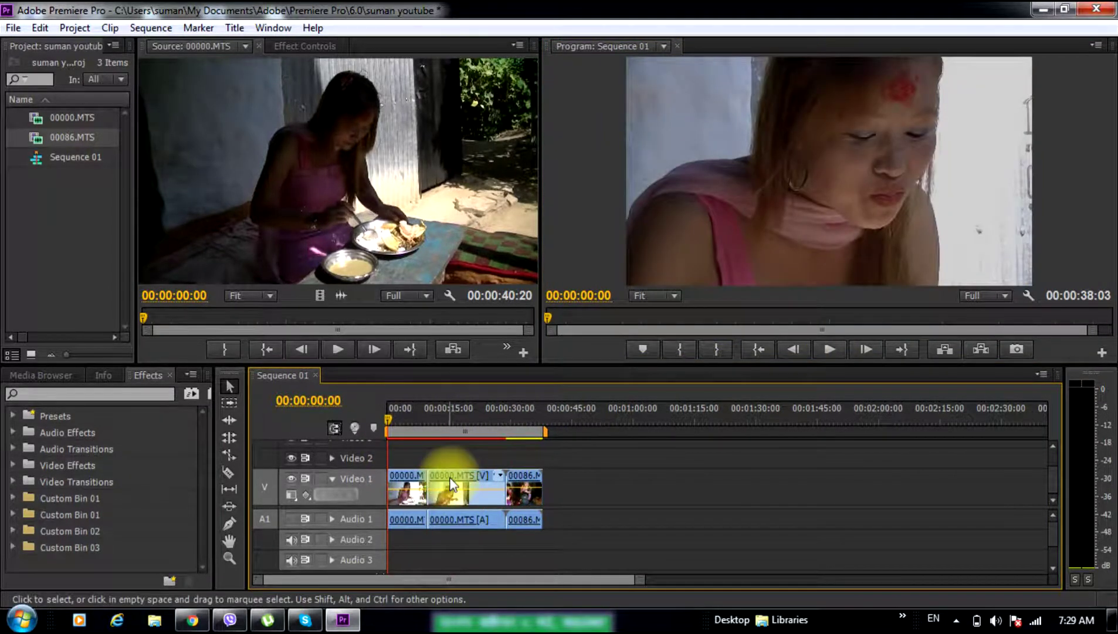
{"action": "double_click", "coordinate": [59, 245]}
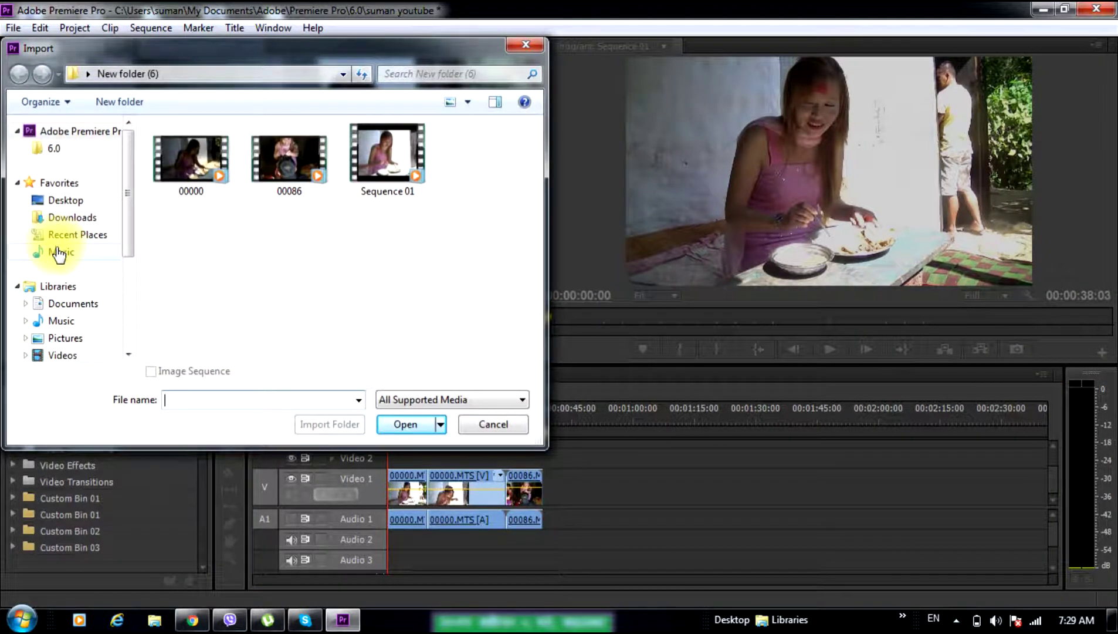
{"action": "left_click", "coordinate": [60, 252]}
{"action": "double_click", "coordinate": [173, 216]}
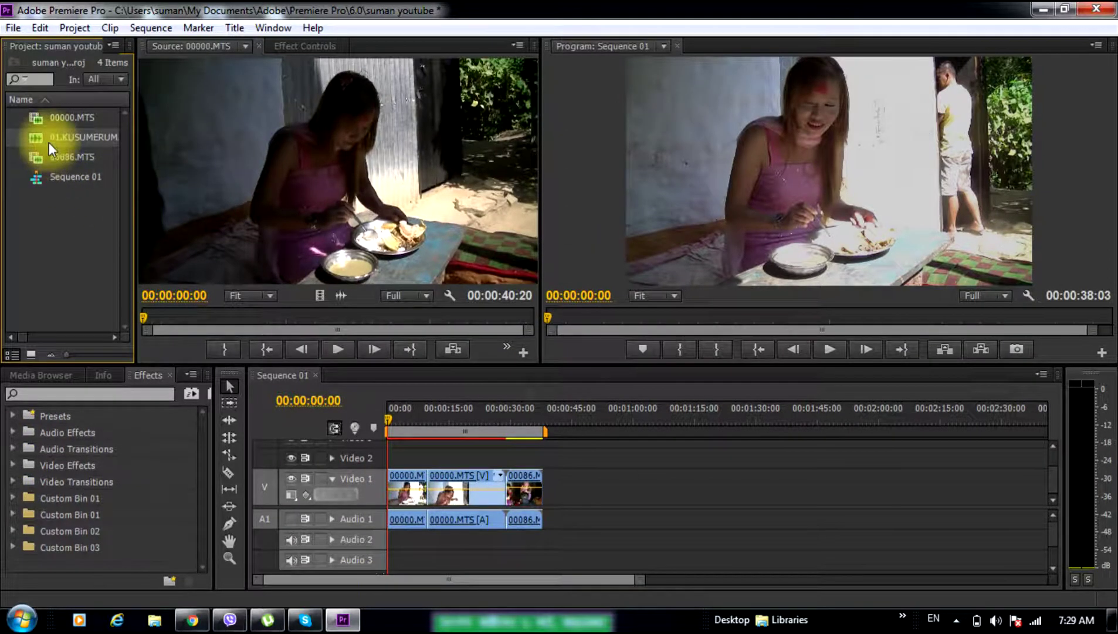
{"action": "left_click_drag", "start_coordinate": [50, 137], "coordinate": [396, 540]}
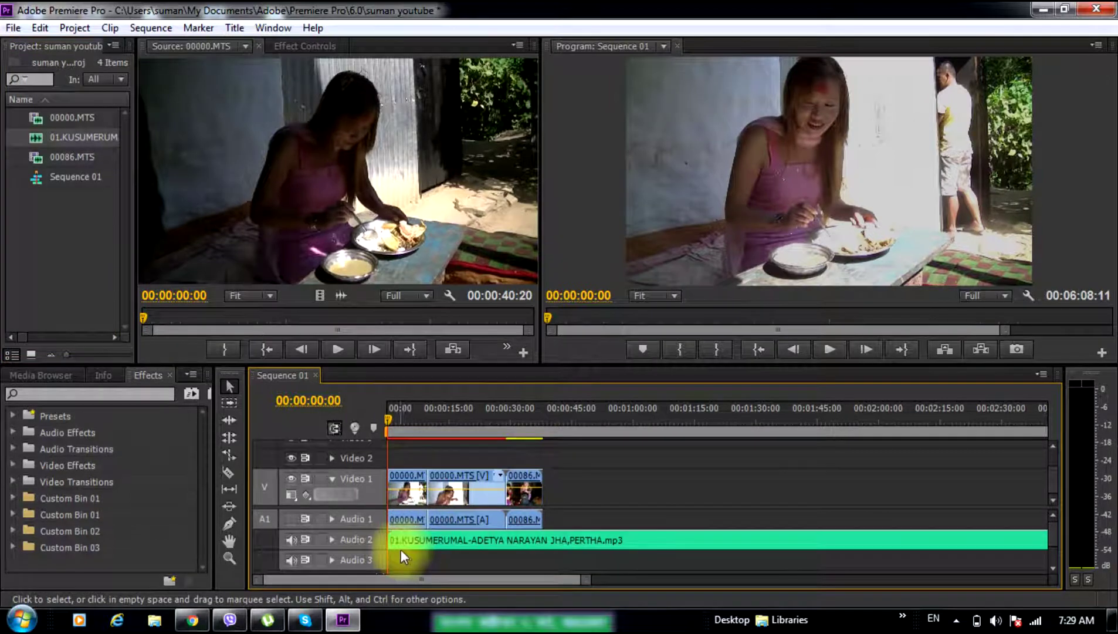
Cut the song at 00:00:01:15, clear the piece before the cut and move the rest to the start of Audio 2
{"action": "left_click_drag", "start_coordinate": [389, 418], "coordinate": [396, 421]}
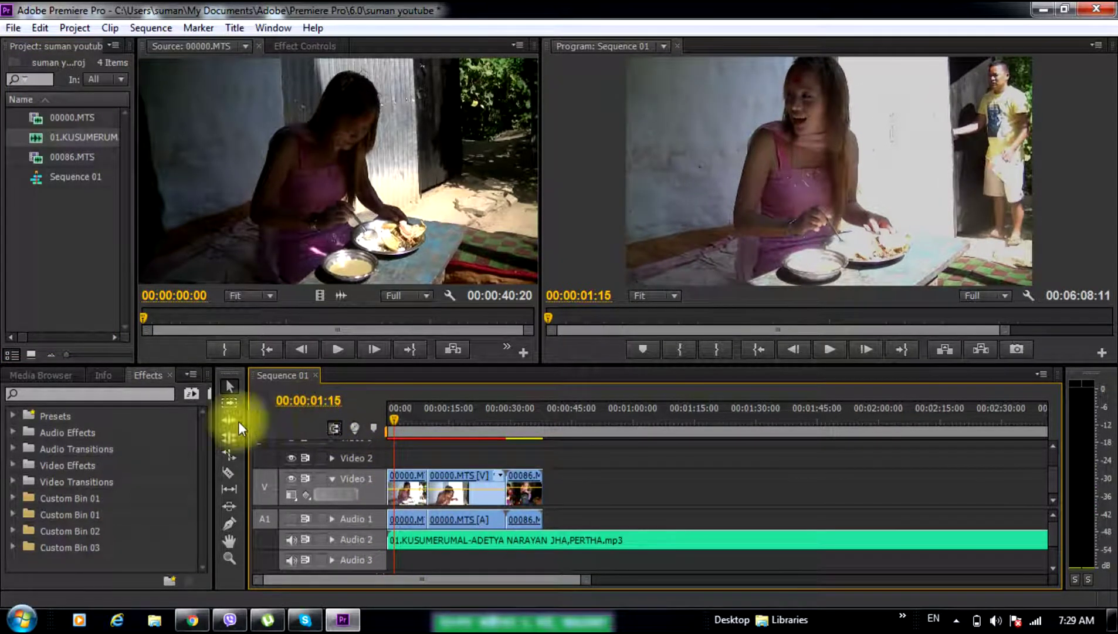
{"action": "left_click", "coordinate": [229, 471]}
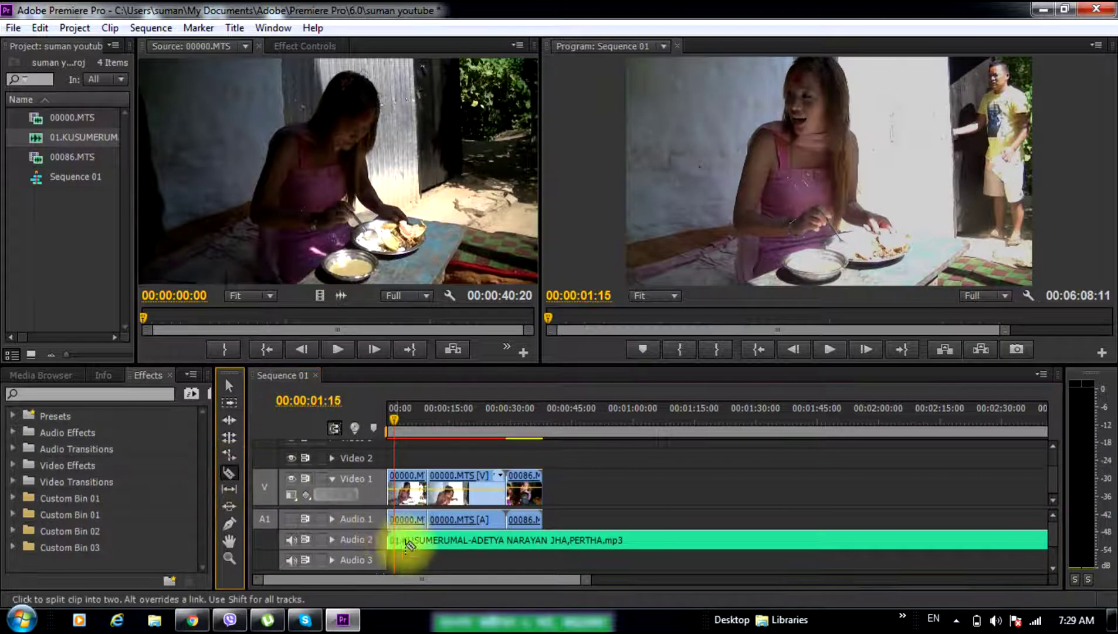
{"action": "left_click", "coordinate": [395, 540]}
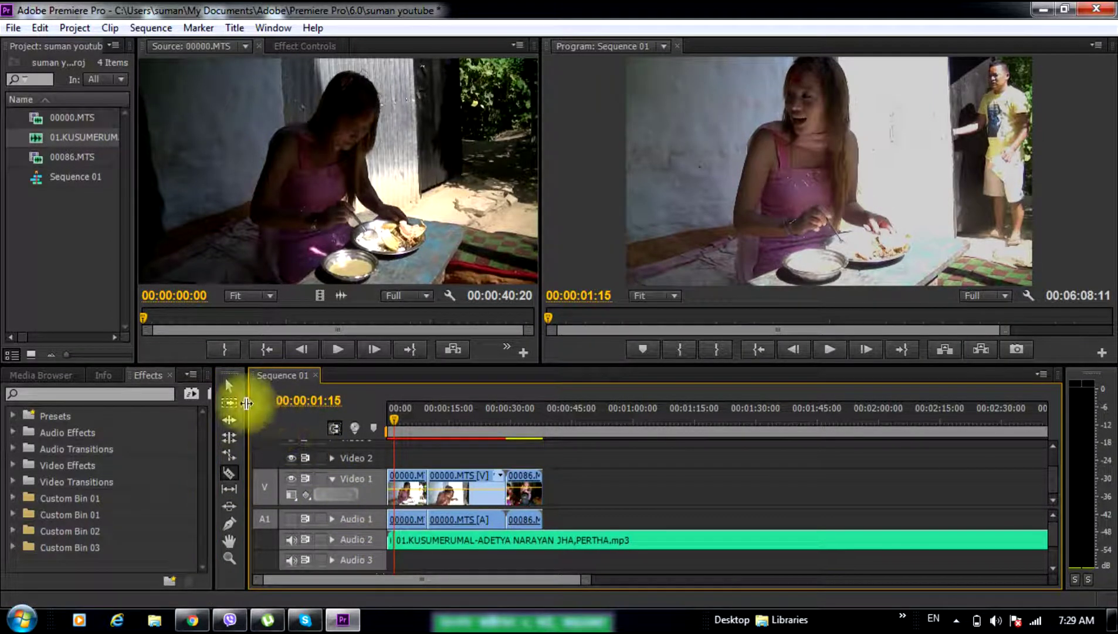
{"action": "left_click", "coordinate": [236, 387]}
{"action": "right_click", "coordinate": [389, 541]}
{"action": "left_click", "coordinate": [432, 131]}
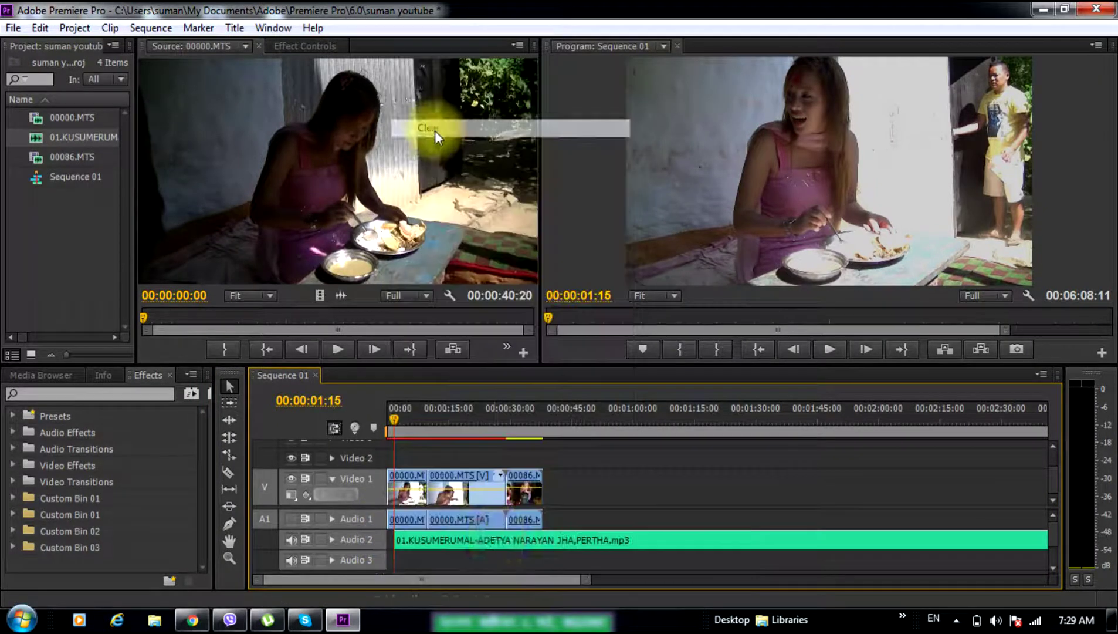
{"action": "left_click", "coordinate": [232, 386]}
{"action": "left_click_drag", "start_coordinate": [490, 544], "coordinate": [470, 546]}
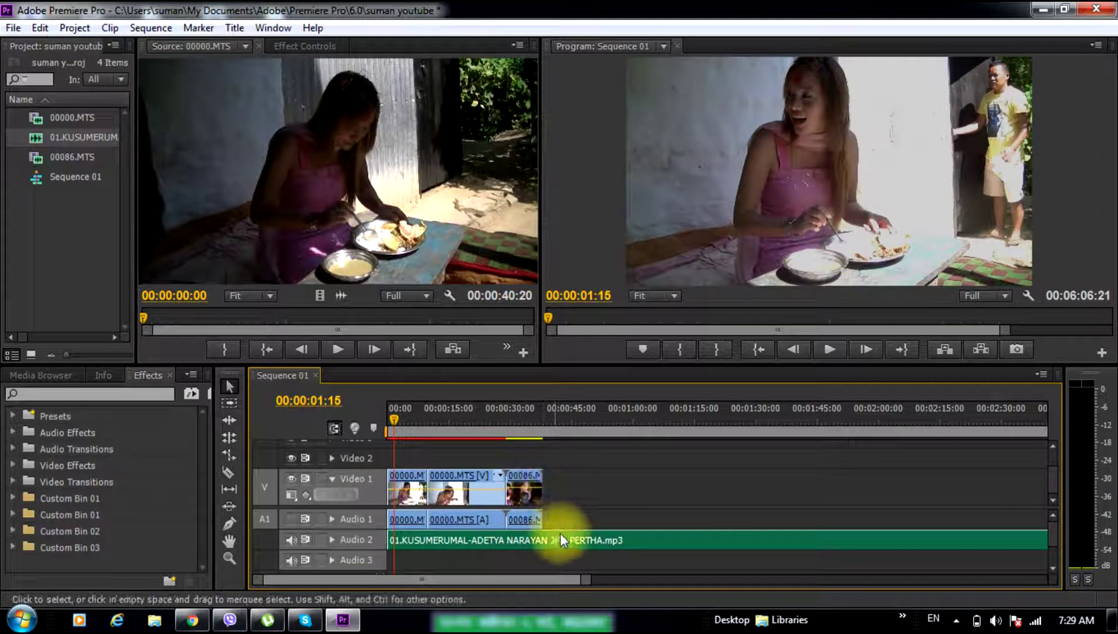
Cut the song on Audio 2 at 00:00:37:20, where the video ends, and ripple delete the excess part after the cut
{"action": "left_click_drag", "start_coordinate": [395, 417], "coordinate": [542, 446]}
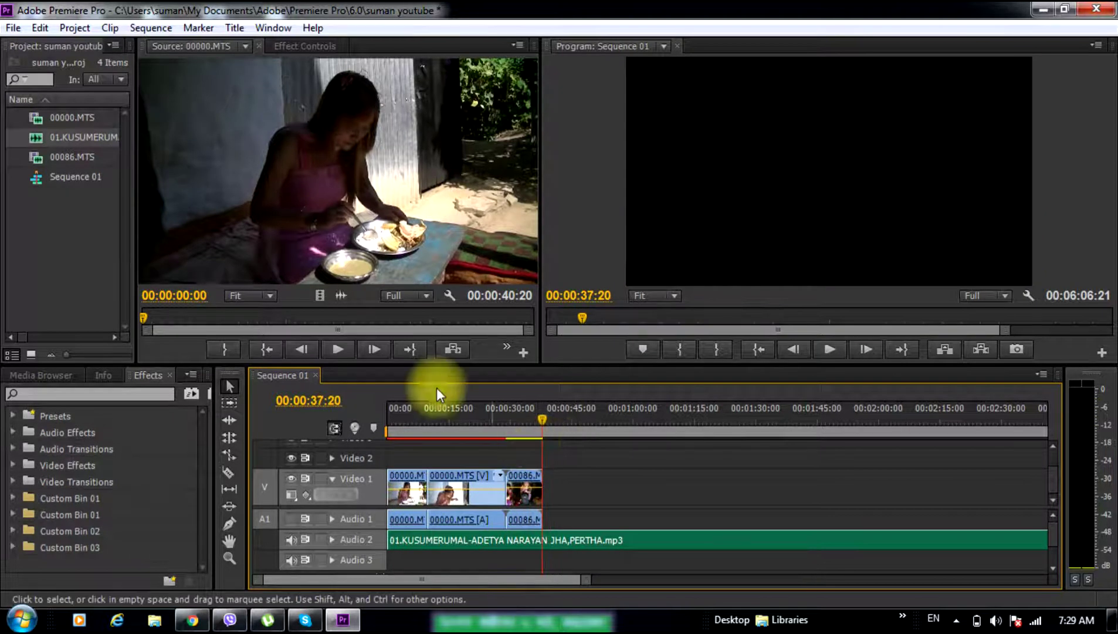
{"action": "left_click", "coordinate": [229, 472]}
{"action": "left_click", "coordinate": [544, 538]}
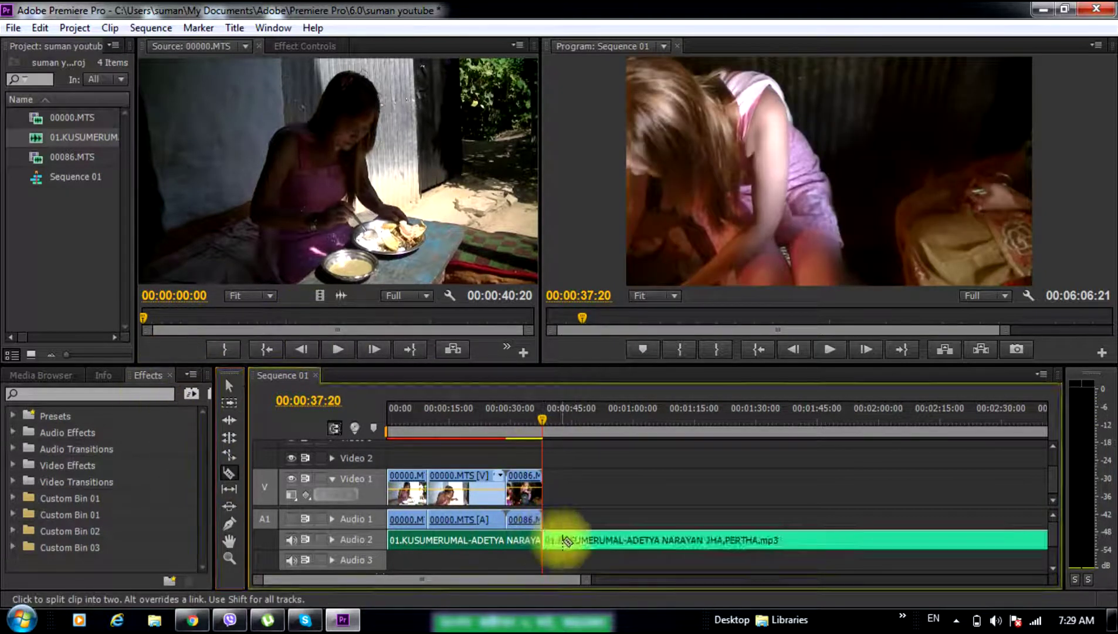
{"action": "left_click", "coordinate": [229, 386]}
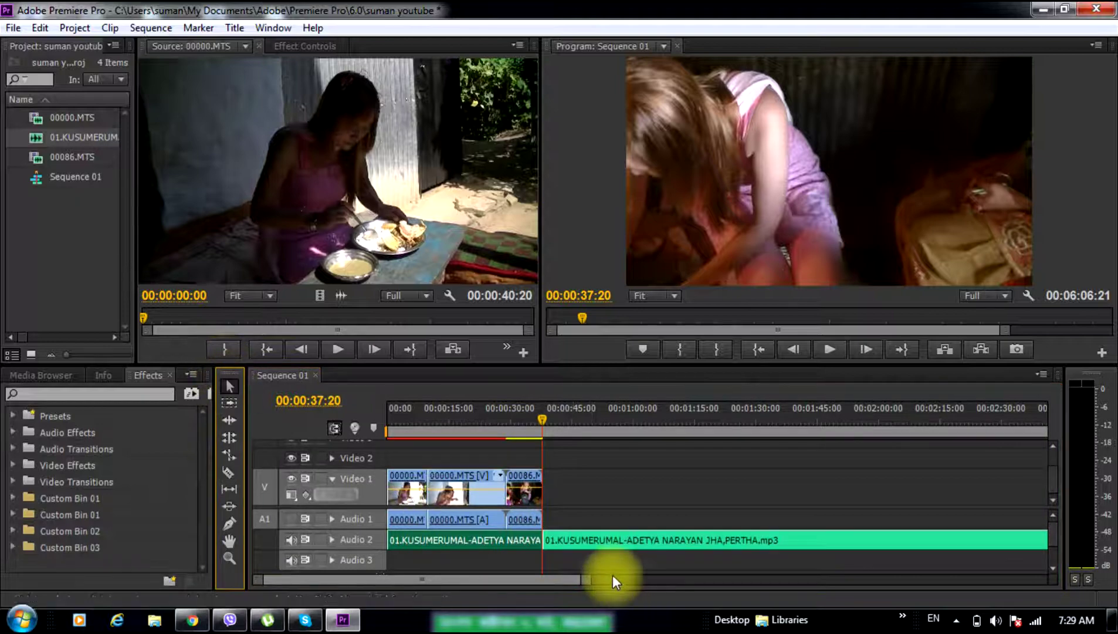
{"action": "right_click", "coordinate": [589, 534]}
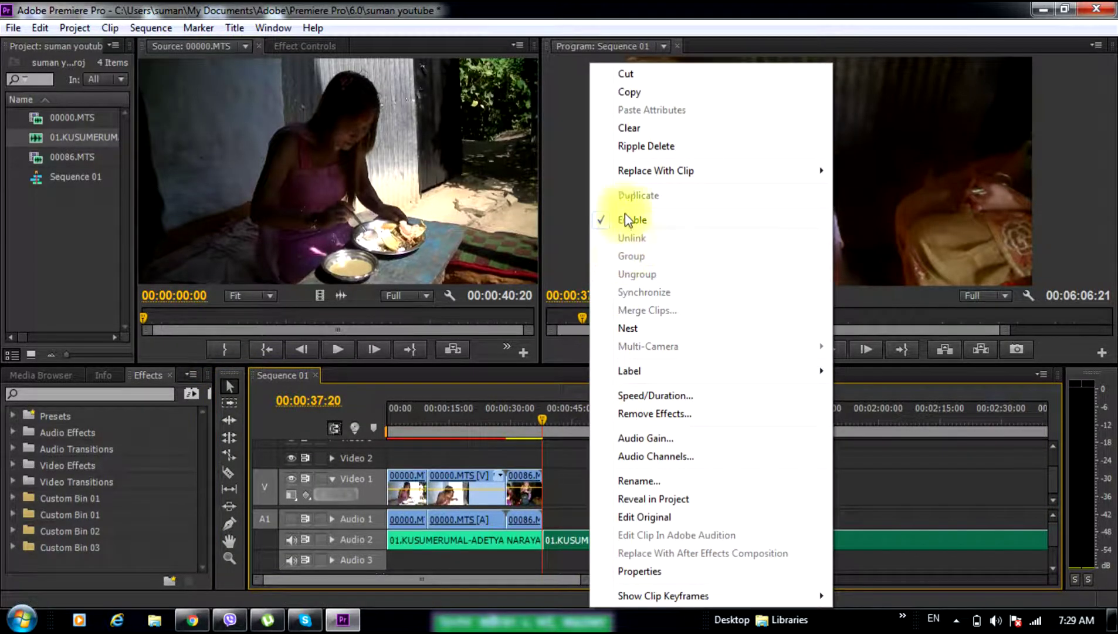
{"action": "left_click", "coordinate": [626, 147]}
Play back the edited sequence from the start with its music, then return the playhead to 00:00:00:00
{"action": "left_click_drag", "start_coordinate": [540, 415], "coordinate": [391, 446]}
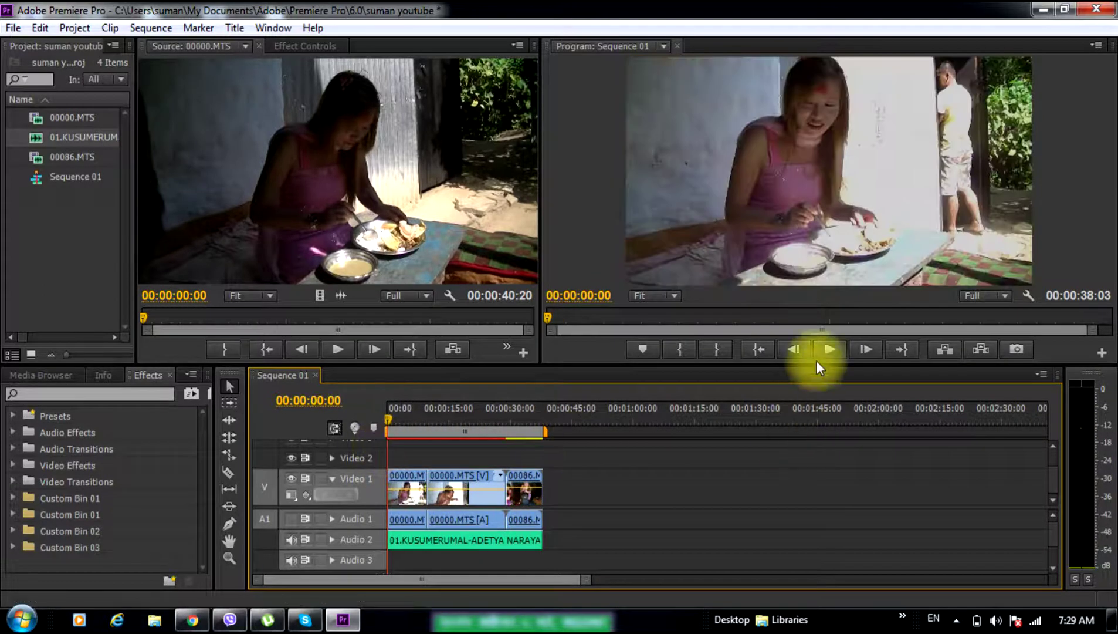
{"action": "left_click", "coordinate": [831, 350]}
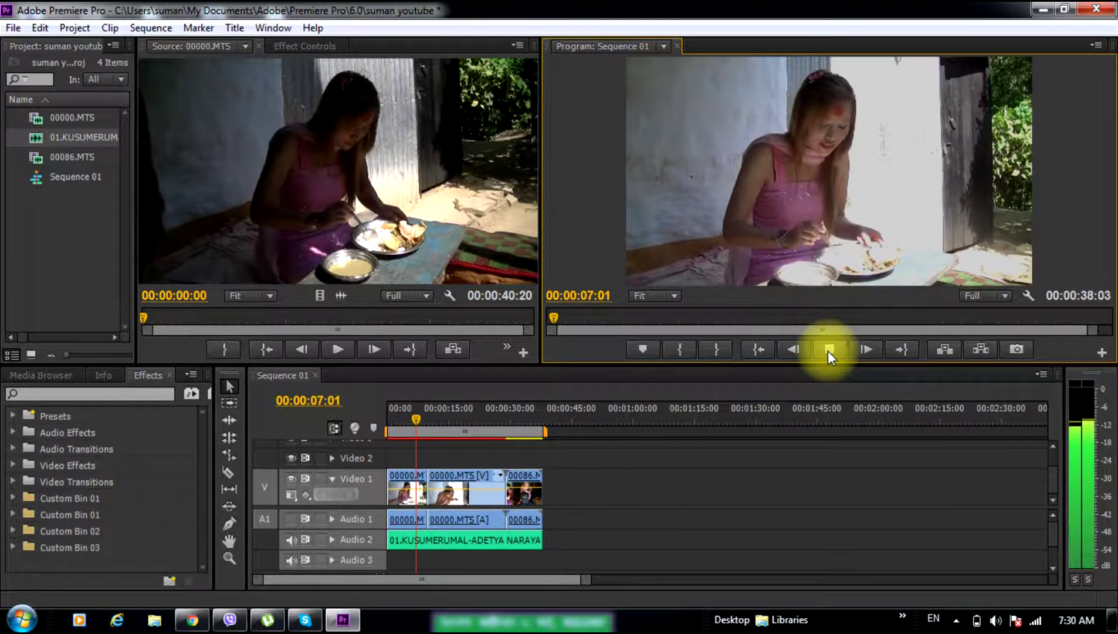
{"action": "left_click", "coordinate": [828, 351]}
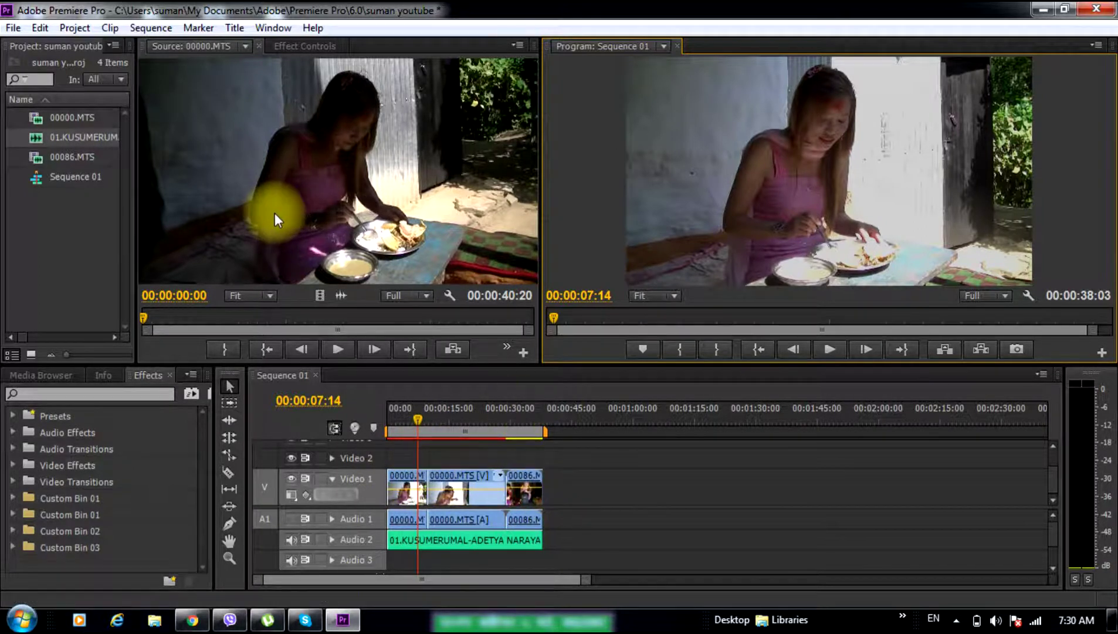
{"action": "left_click_drag", "start_coordinate": [418, 417], "coordinate": [384, 439]}
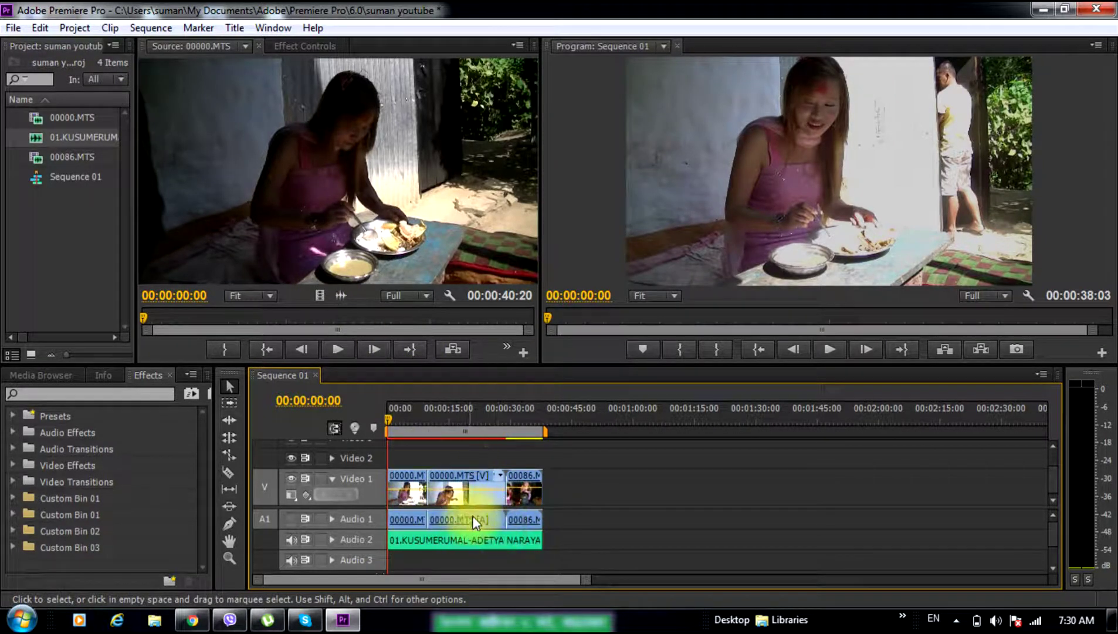
Export the sequence to the desktop as Sequence 01.avi in AVI format with the PAL DV preset
{"action": "left_click", "coordinate": [13, 27]}
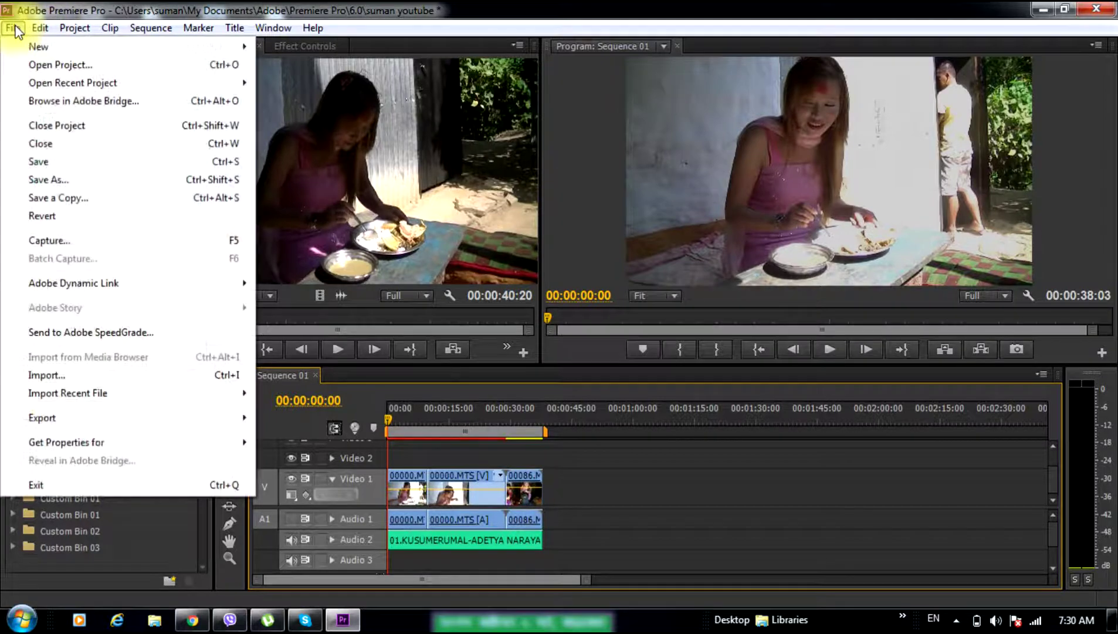
{"action": "left_click", "coordinate": [42, 418]}
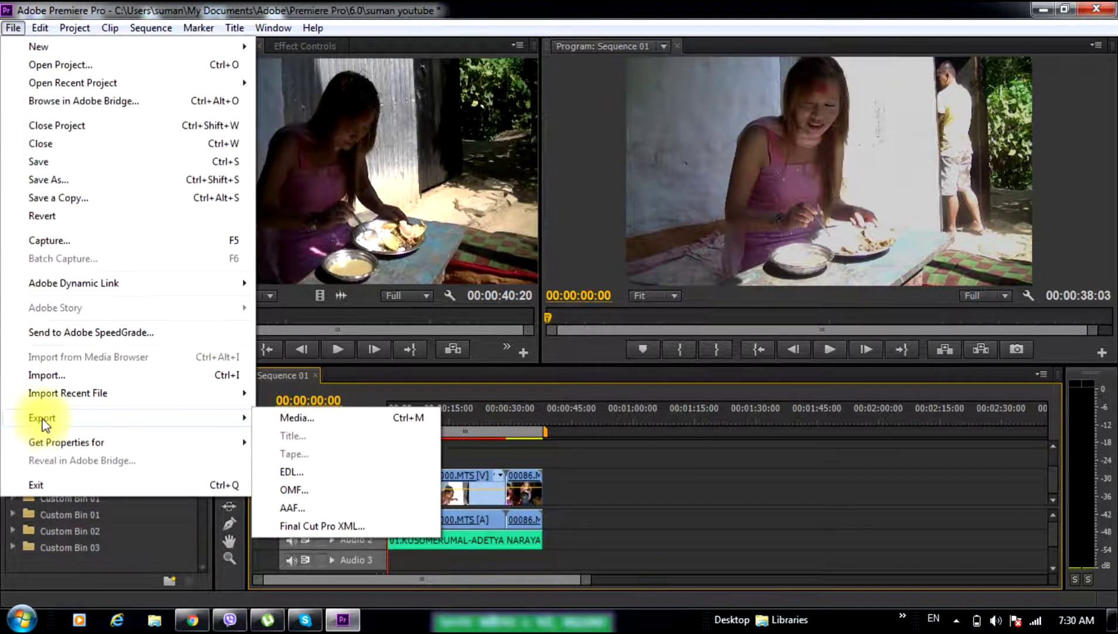
{"action": "left_click", "coordinate": [291, 418]}
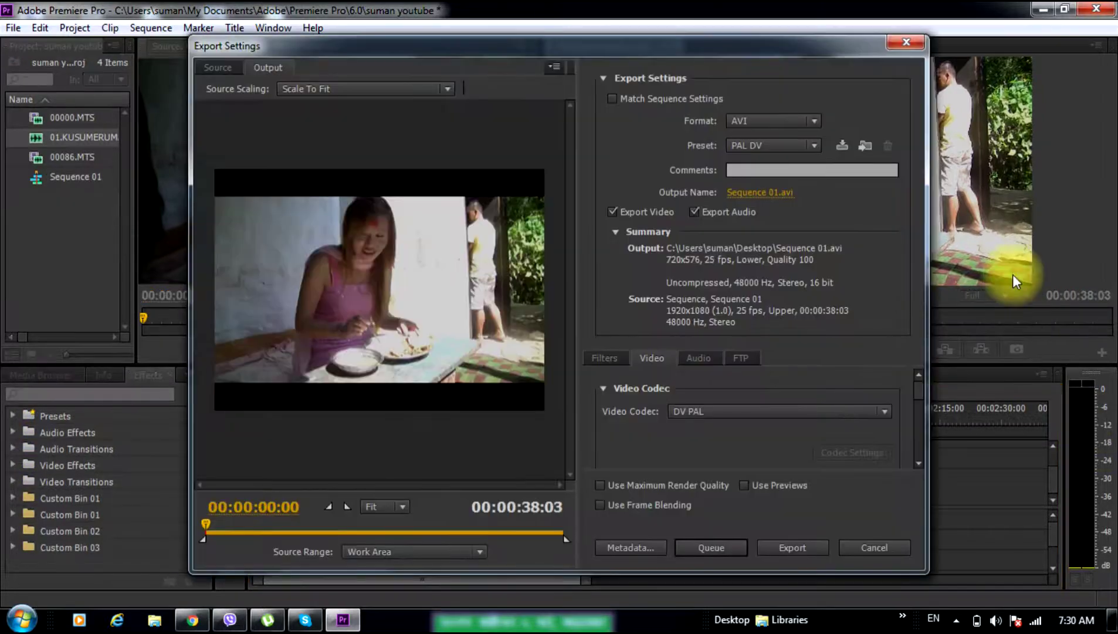
{"action": "left_click", "coordinate": [812, 124]}
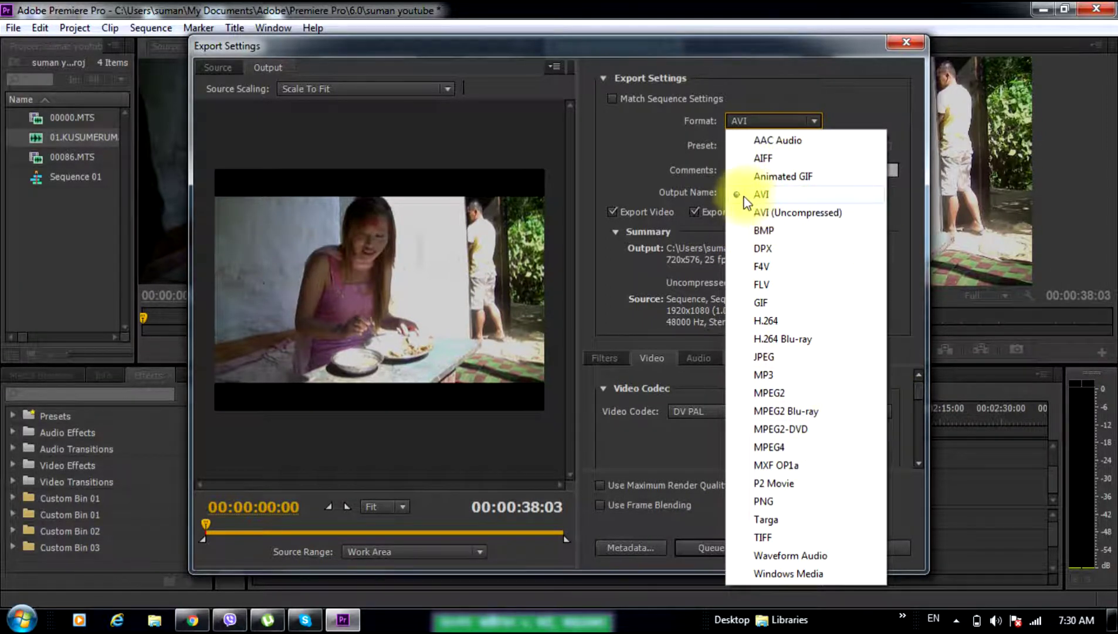
{"action": "left_click", "coordinate": [759, 199]}
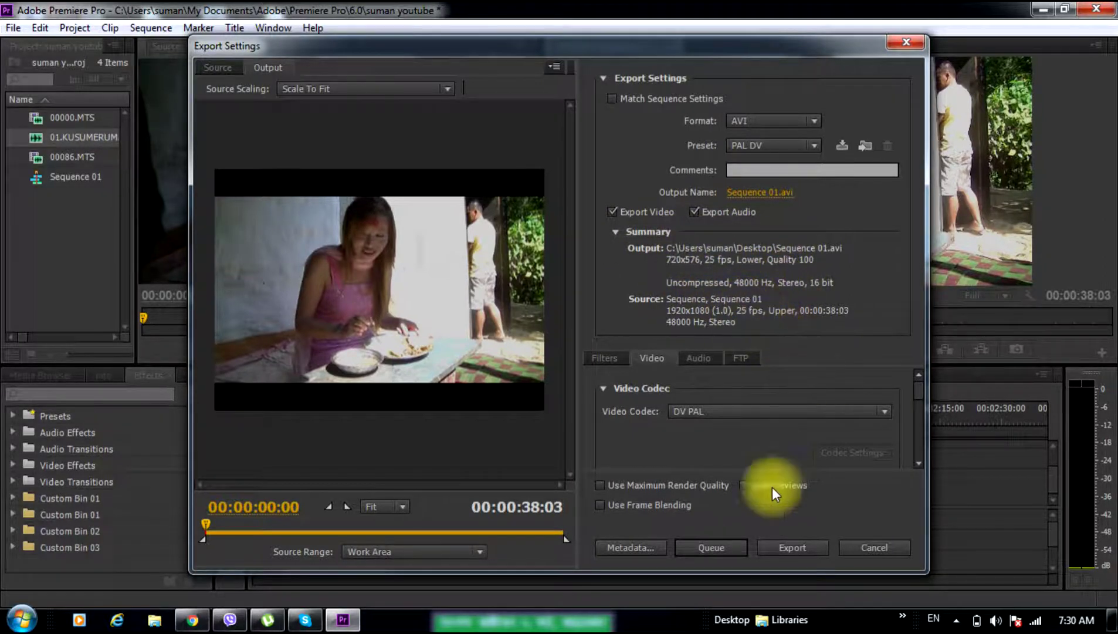
{"action": "left_click", "coordinate": [789, 548]}
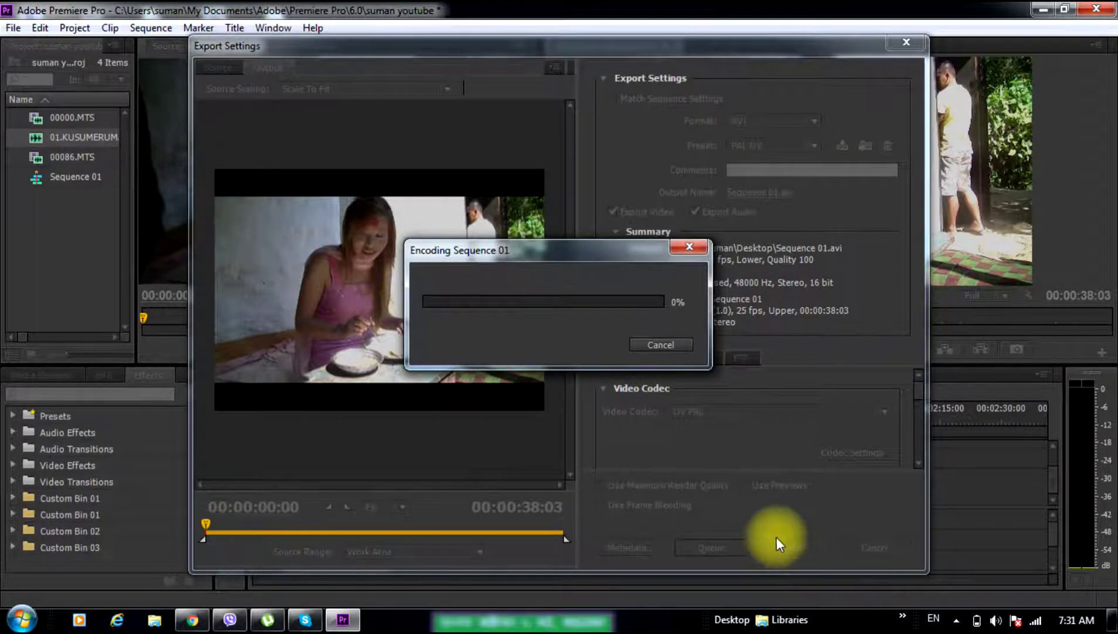
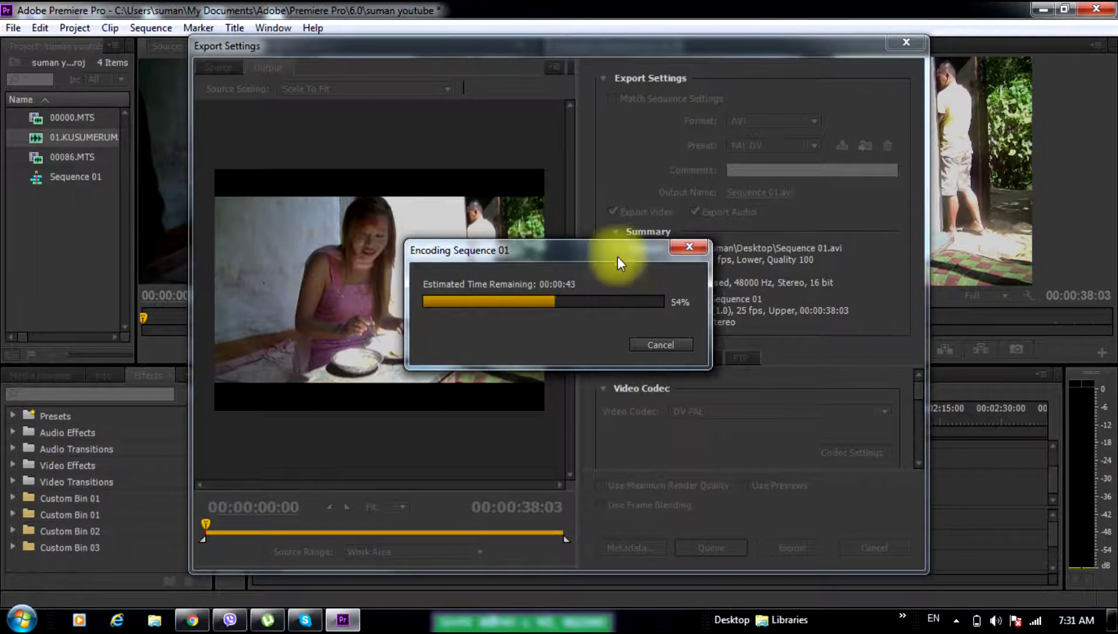
{"action": "left_click_drag", "start_coordinate": [617, 251], "coordinate": [572, 98]}
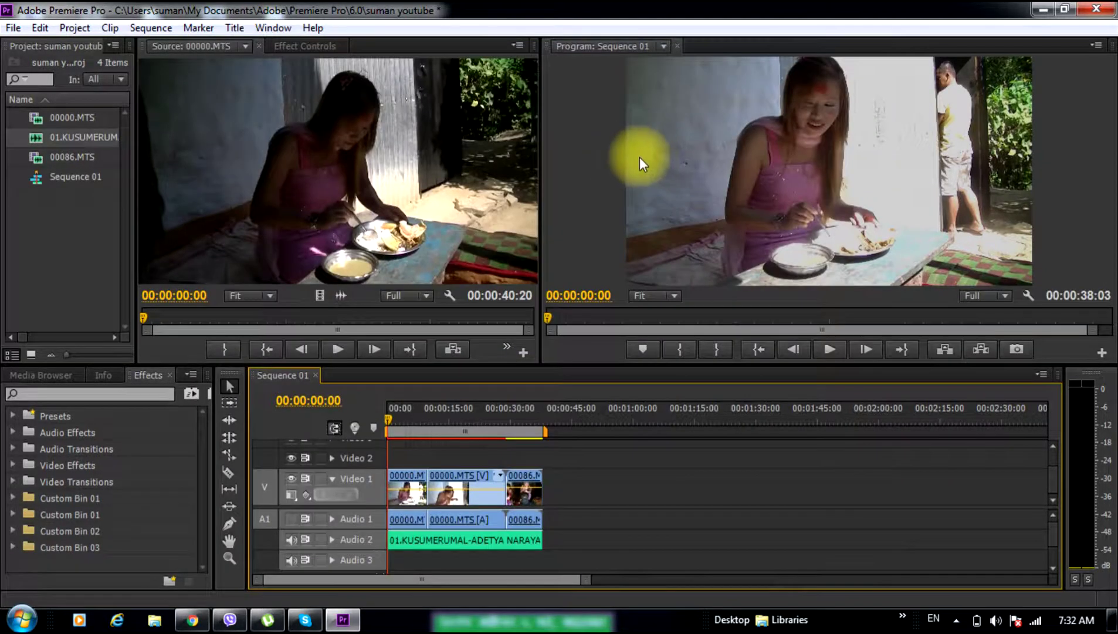
Switch to the desktop, refresh it, and play the exported Sequence 01 video in the media player, pausing after a few seconds
{"action": "left_click", "coordinate": [1050, 12]}
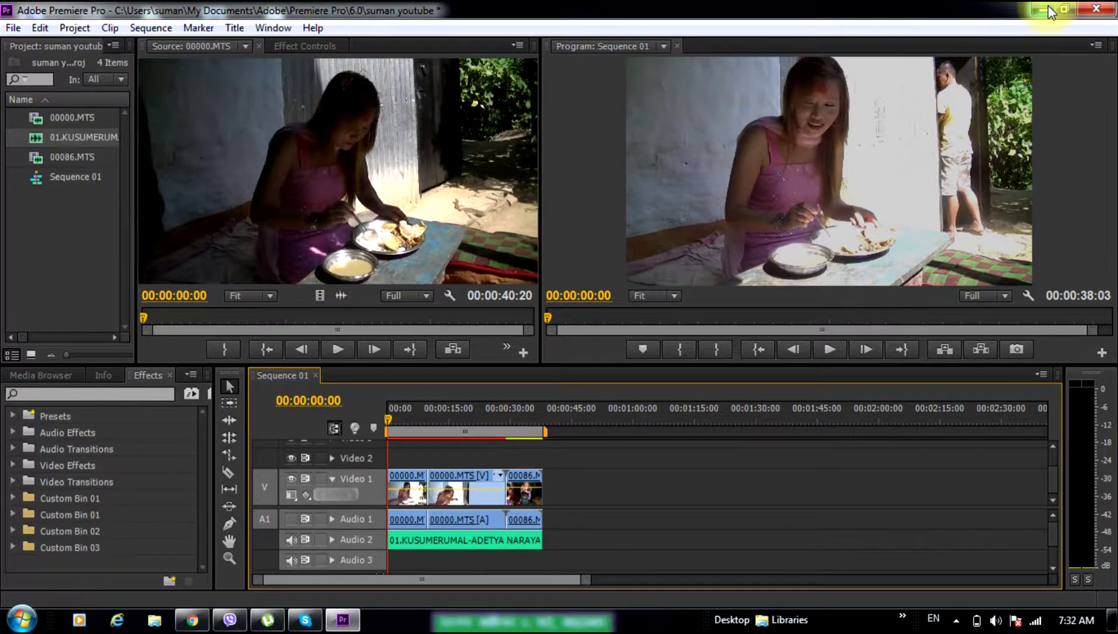
{"action": "right_click", "coordinate": [670, 143]}
{"action": "left_click", "coordinate": [708, 195]}
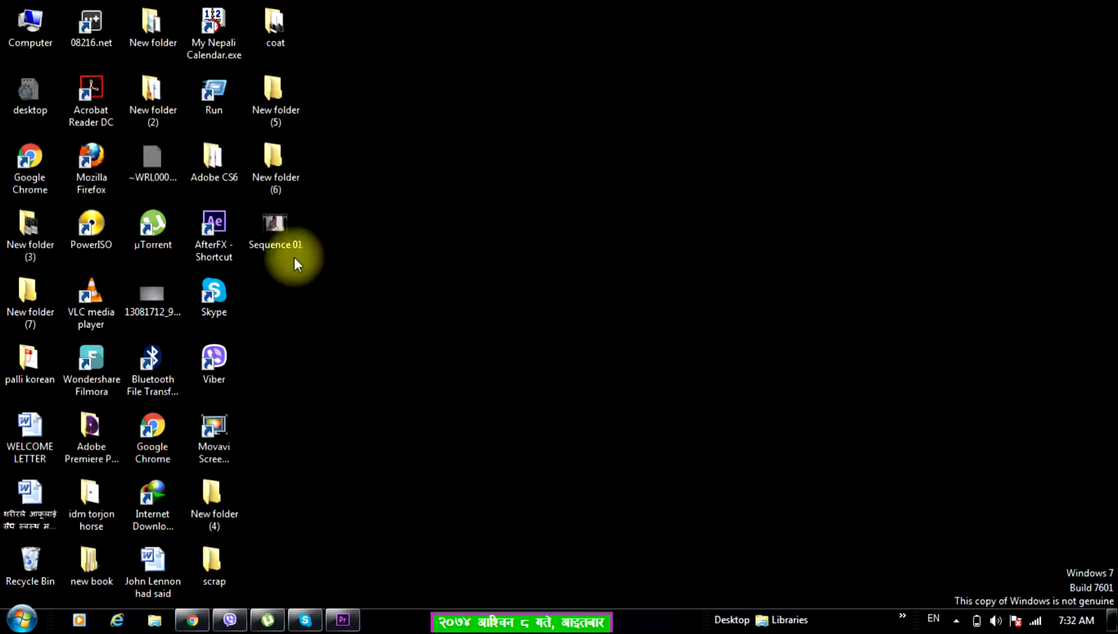
{"action": "double_click", "coordinate": [287, 239]}
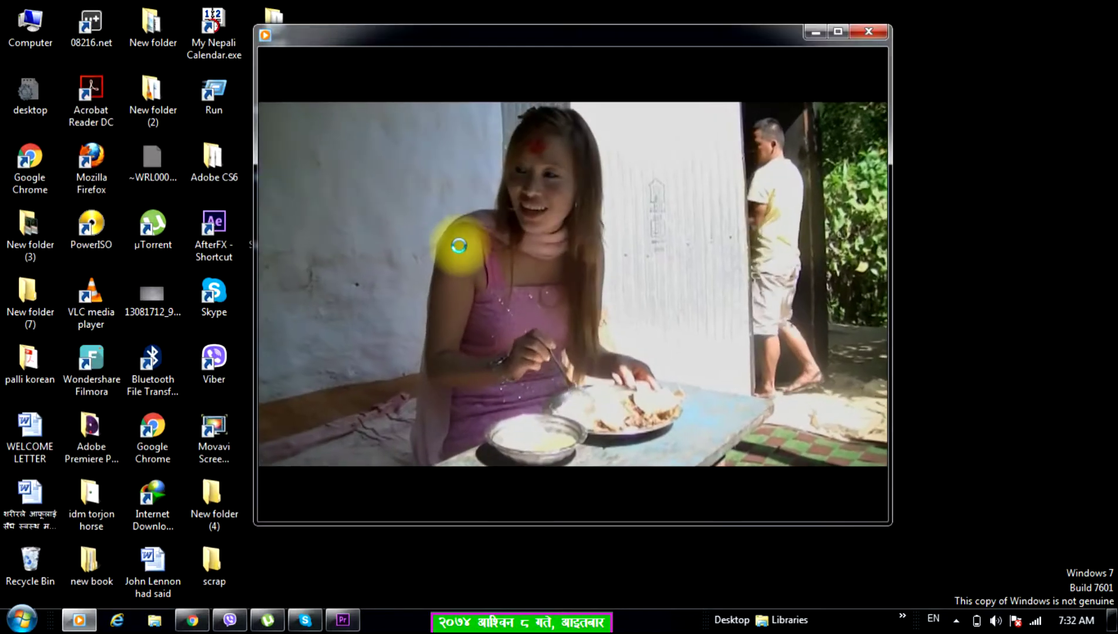
{"action": "mouse_move", "coordinate": [498, 390]}
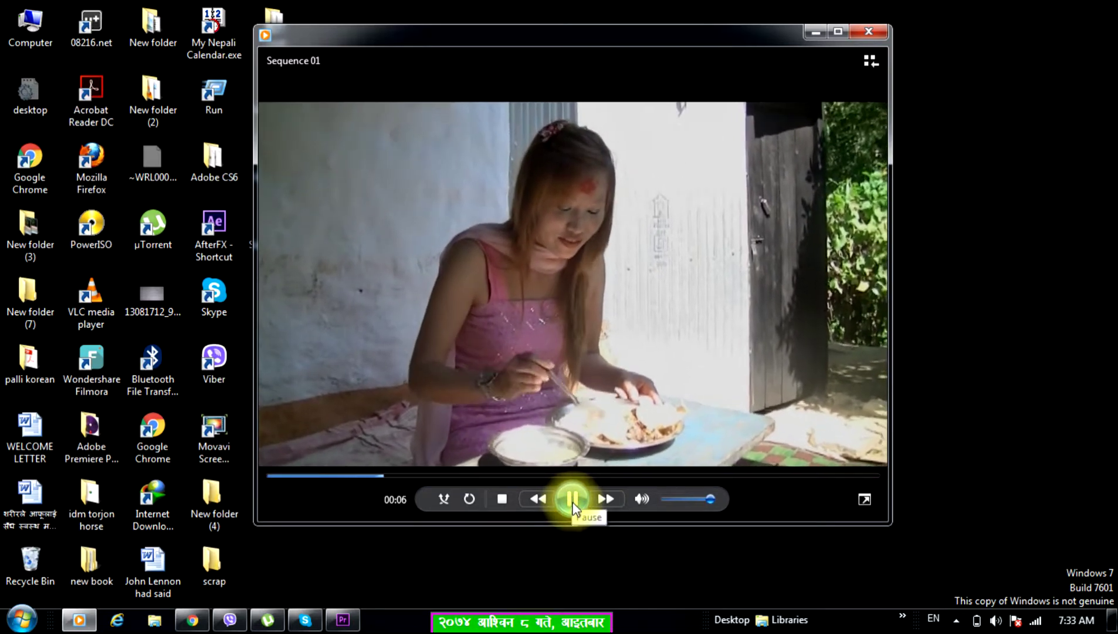
{"action": "left_click", "coordinate": [569, 497]}
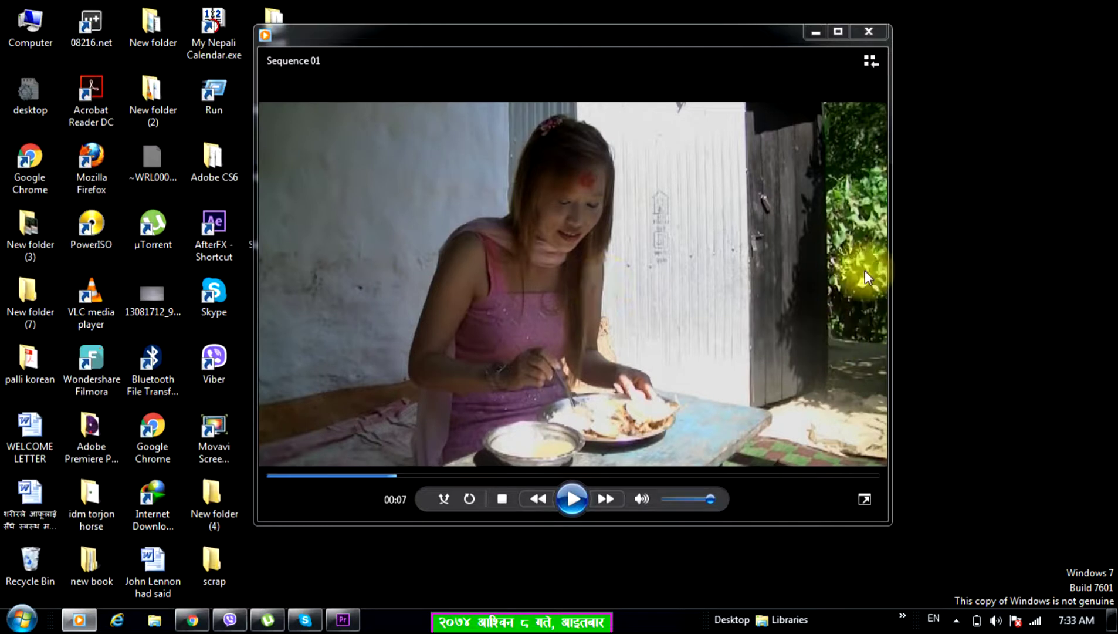
{"action": "right_click", "coordinate": [986, 222]}
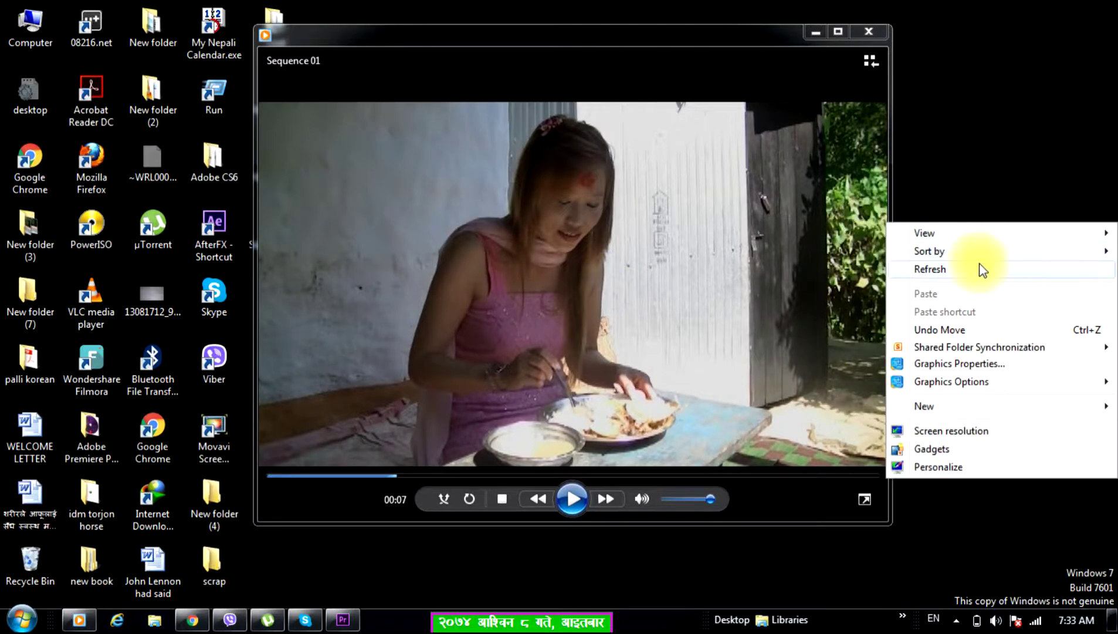
{"action": "left_click", "coordinate": [977, 265]}
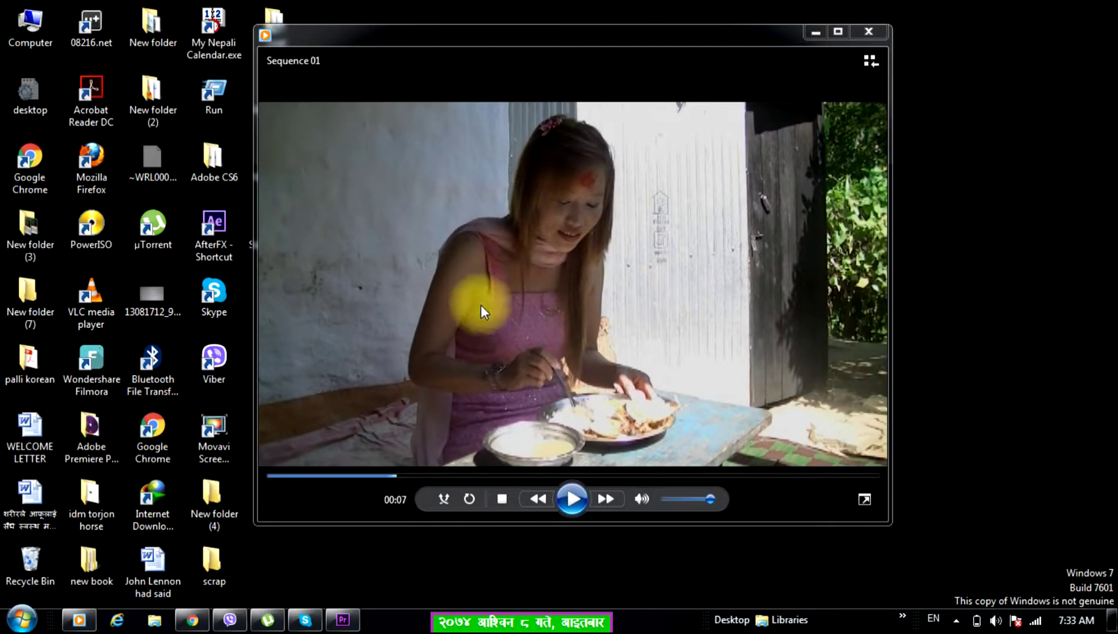